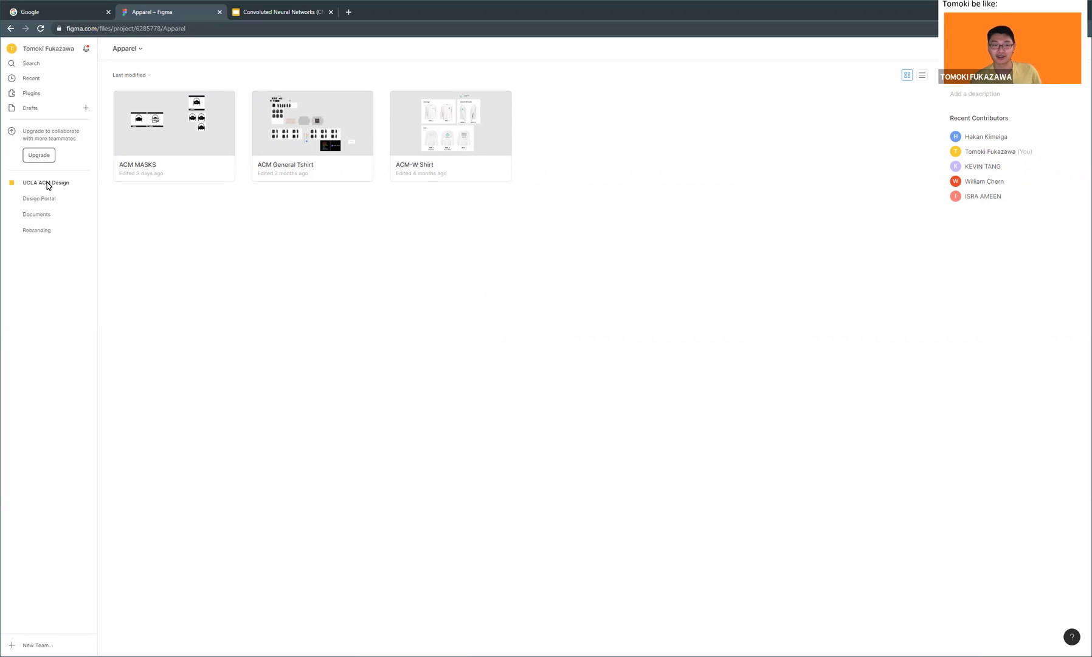
- Create a new design file in Drafts from the Blank Canvas preset
{"action": "left_click", "coordinate": [65, 188]}
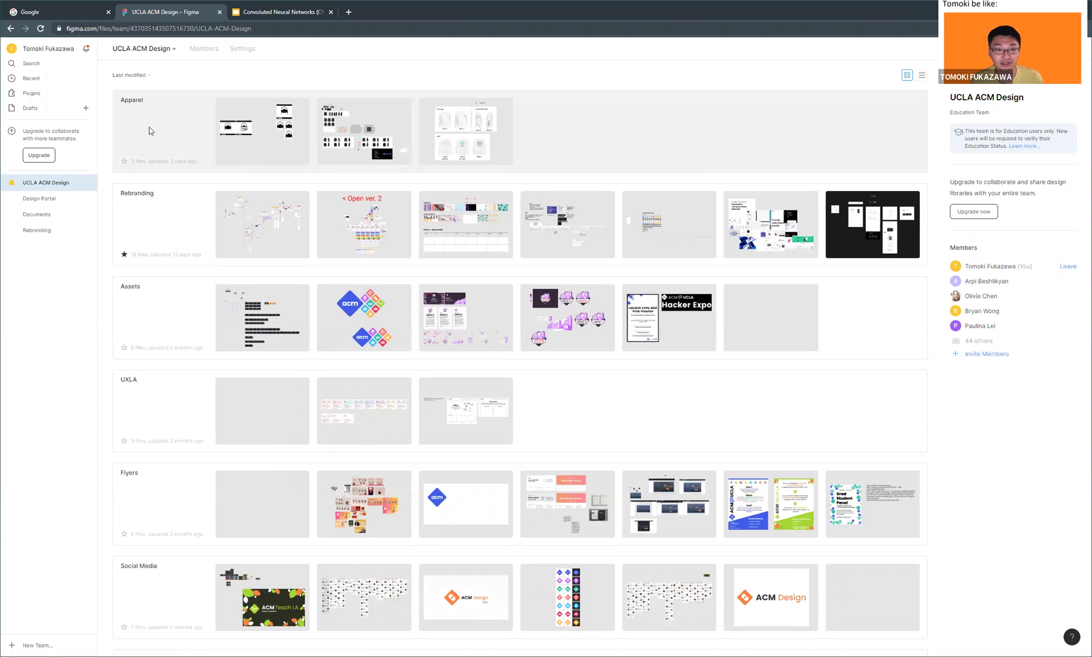
{"action": "left_click", "coordinate": [38, 109]}
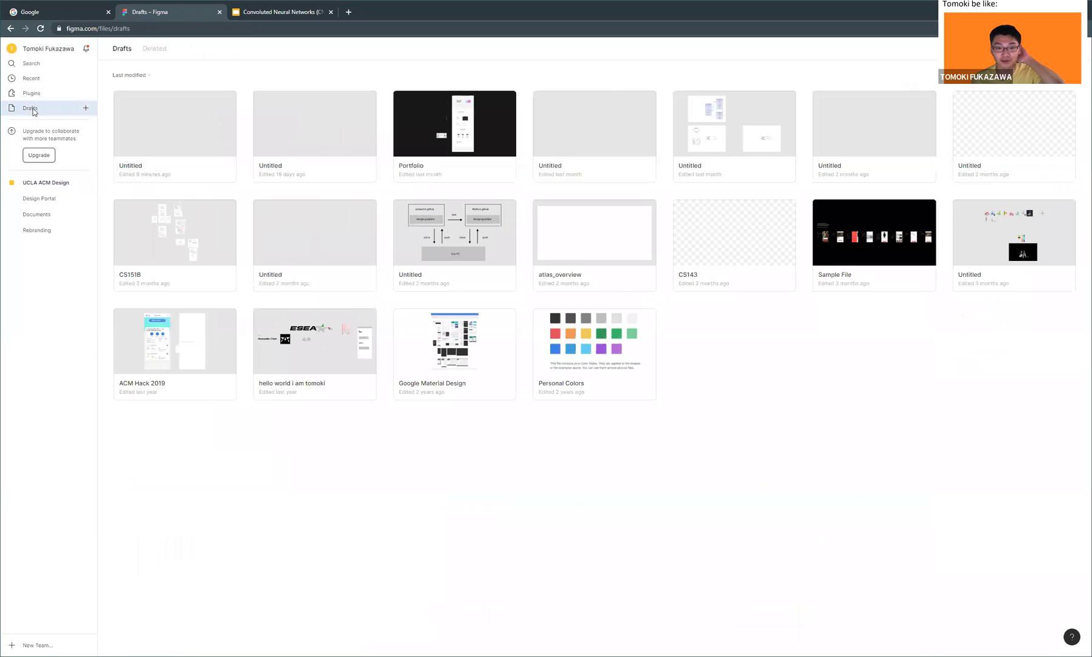
{"action": "left_click", "coordinate": [85, 109]}
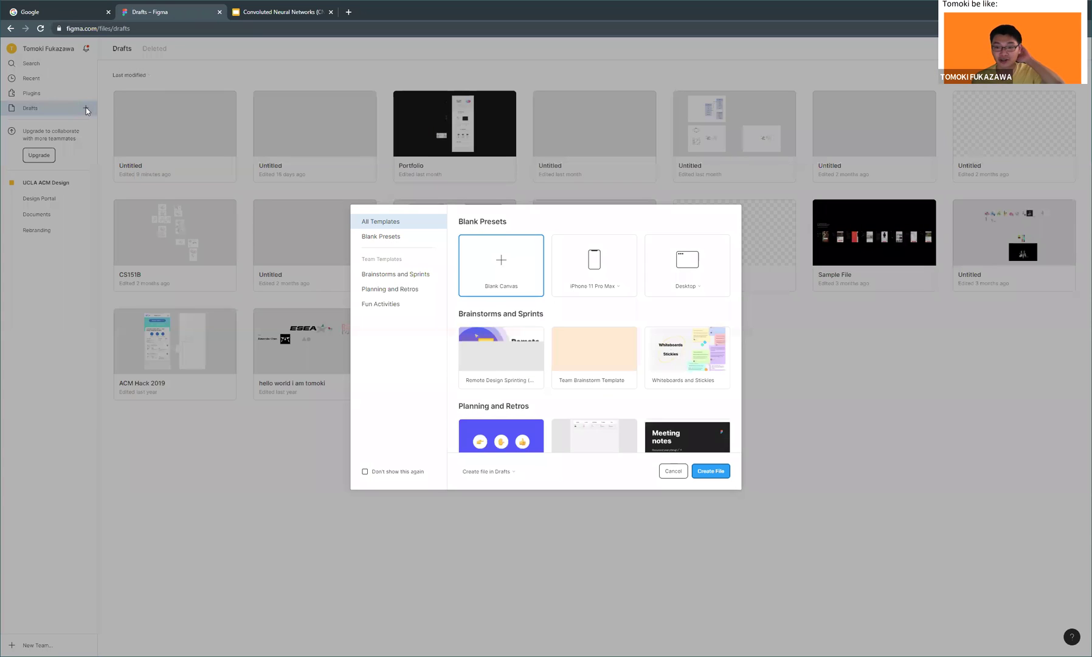
{"action": "double_click", "coordinate": [501, 267]}
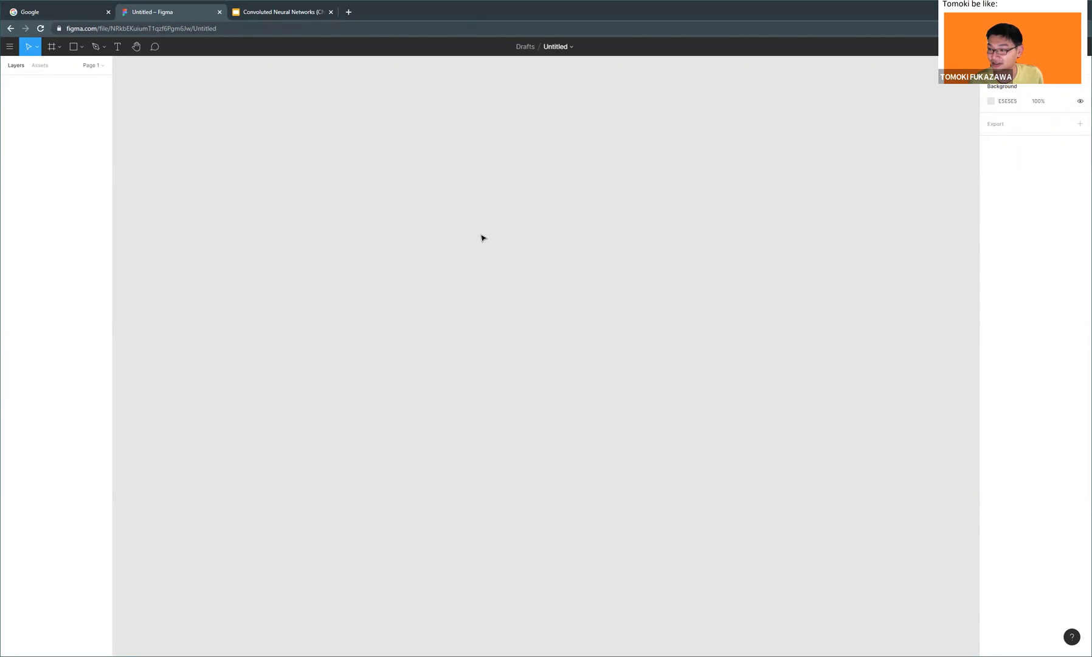
- Draw a rectangle about 243 × 183 near the middle of the empty canvas
{"action": "left_click_drag", "start_coordinate": [204, 114], "coordinate": [615, 346]}
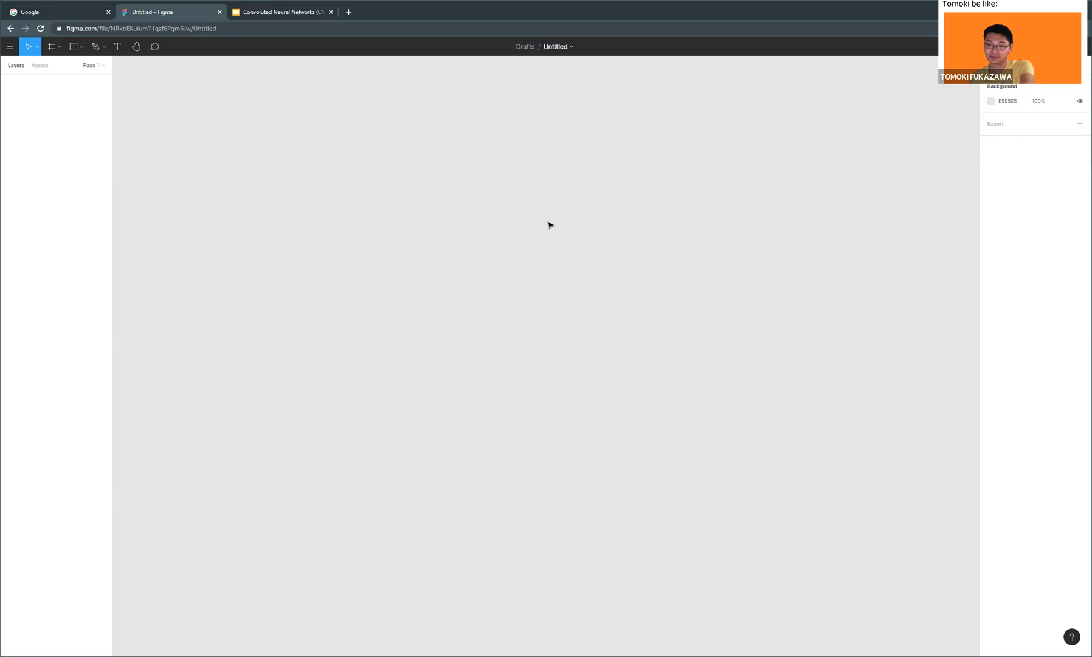
{"action": "left_click", "coordinate": [69, 52]}
{"action": "left_click_drag", "start_coordinate": [403, 200], "coordinate": [516, 285]}
{"action": "left_click", "coordinate": [648, 254]}
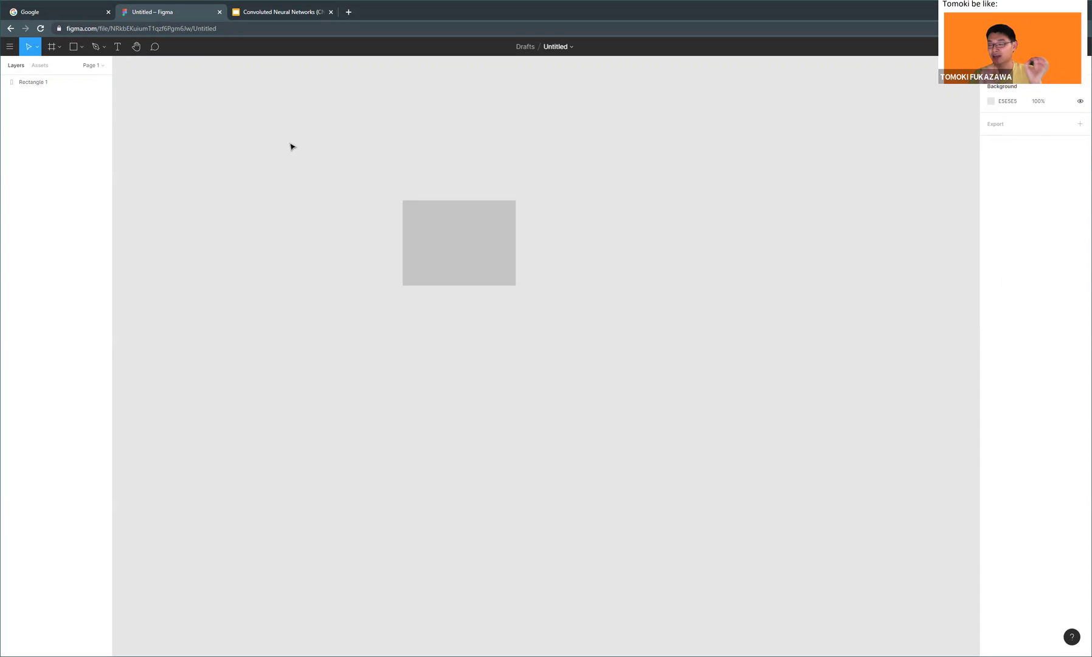
- Draw a frame about 921 × 425 below the grey rectangle and shift it a little to the right
{"action": "left_click", "coordinate": [53, 47]}
{"action": "left_click", "coordinate": [61, 49]}
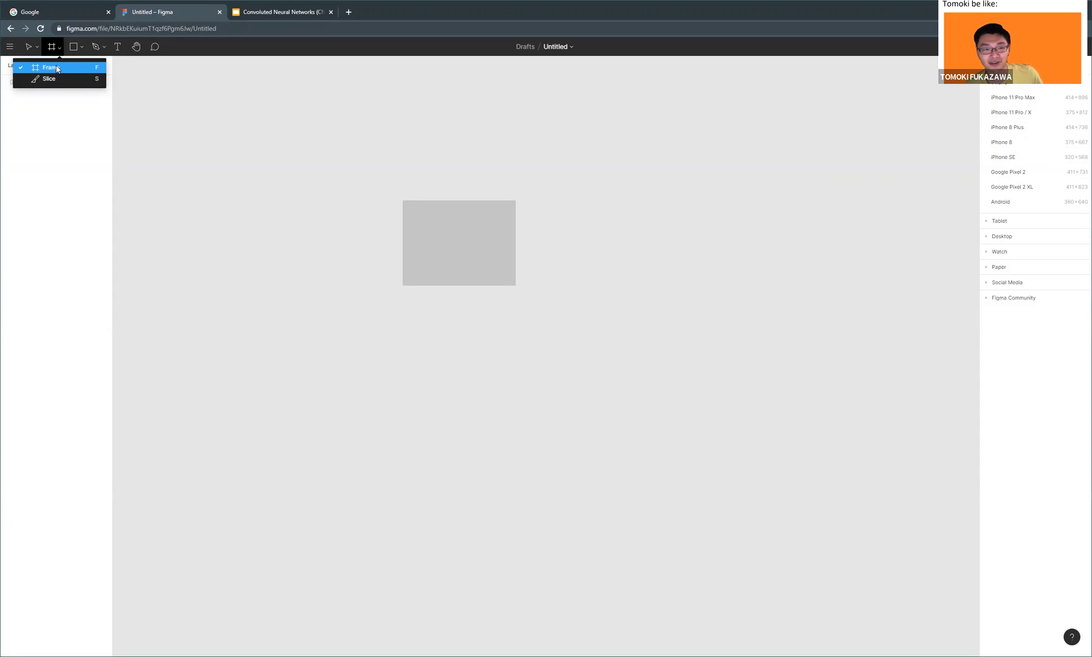
{"action": "left_click", "coordinate": [57, 70]}
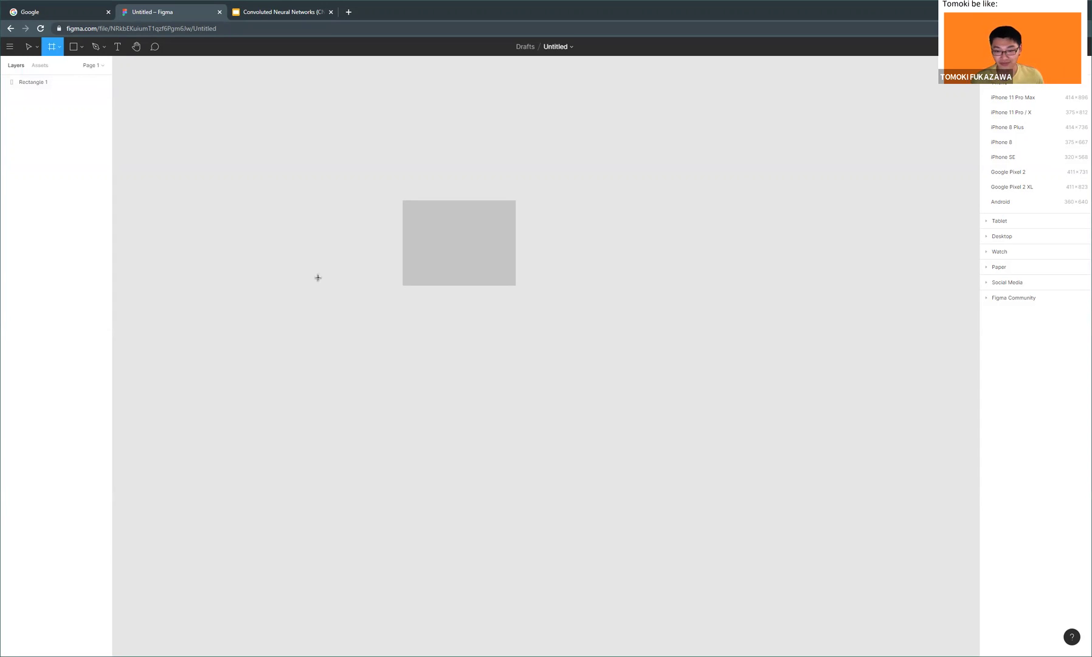
{"action": "left_click_drag", "start_coordinate": [318, 308], "coordinate": [747, 506]}
{"action": "left_click", "coordinate": [599, 212]}
{"action": "left_click_drag", "start_coordinate": [499, 433], "coordinate": [540, 433]}
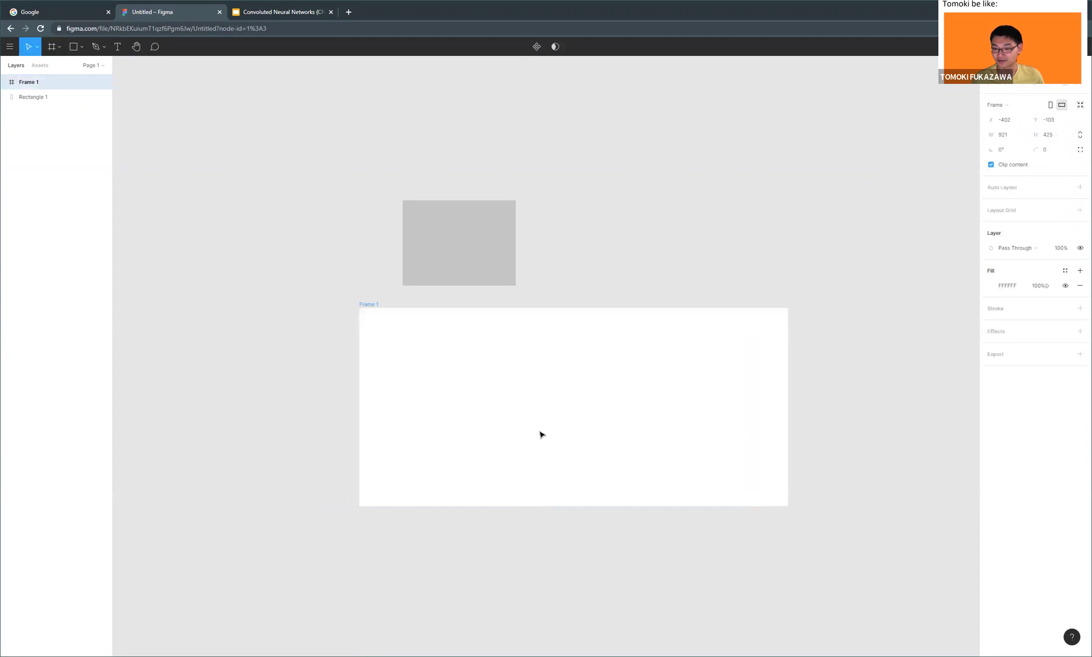
- Delete the grey rectangle above the frame
{"action": "left_click", "coordinate": [538, 207]}
{"action": "left_click", "coordinate": [486, 231]}
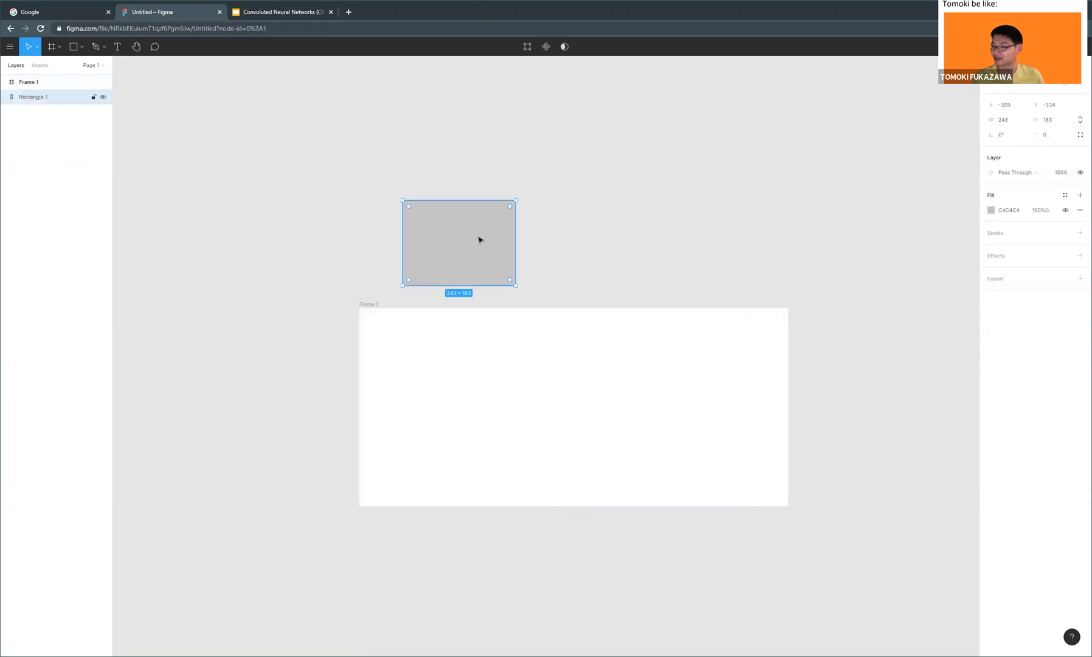
{"action": "key", "text": "Delete"}
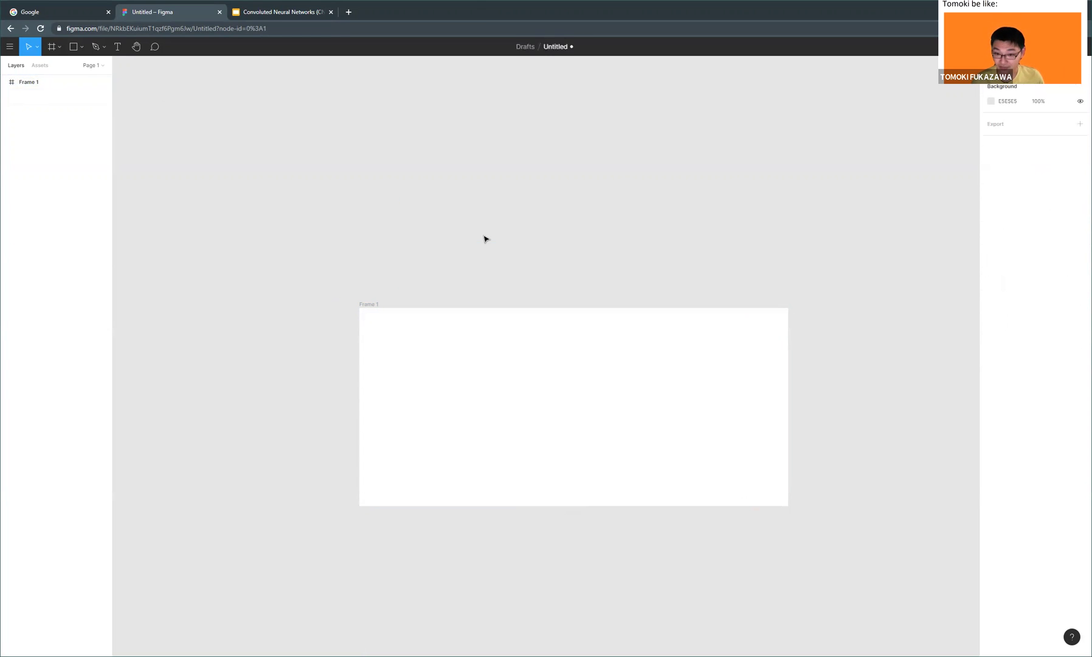
- Move the frame up and slightly left on the canvas and resize it to about 539 × 525
{"action": "left_click_drag", "start_coordinate": [486, 335], "coordinate": [453, 231]}
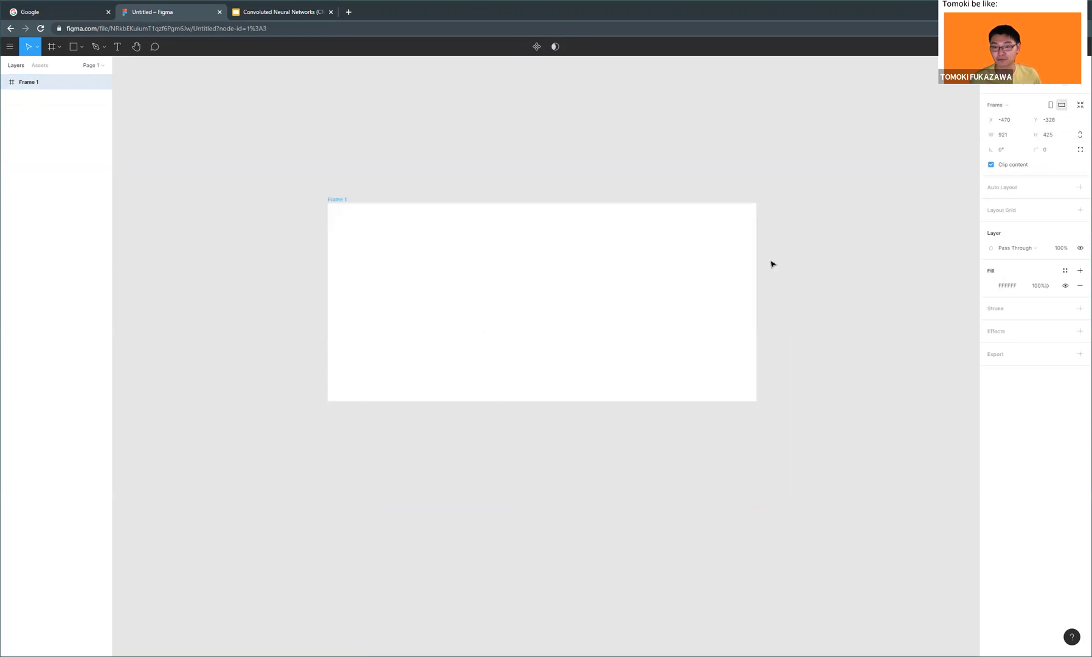
{"action": "left_click", "coordinate": [844, 248]}
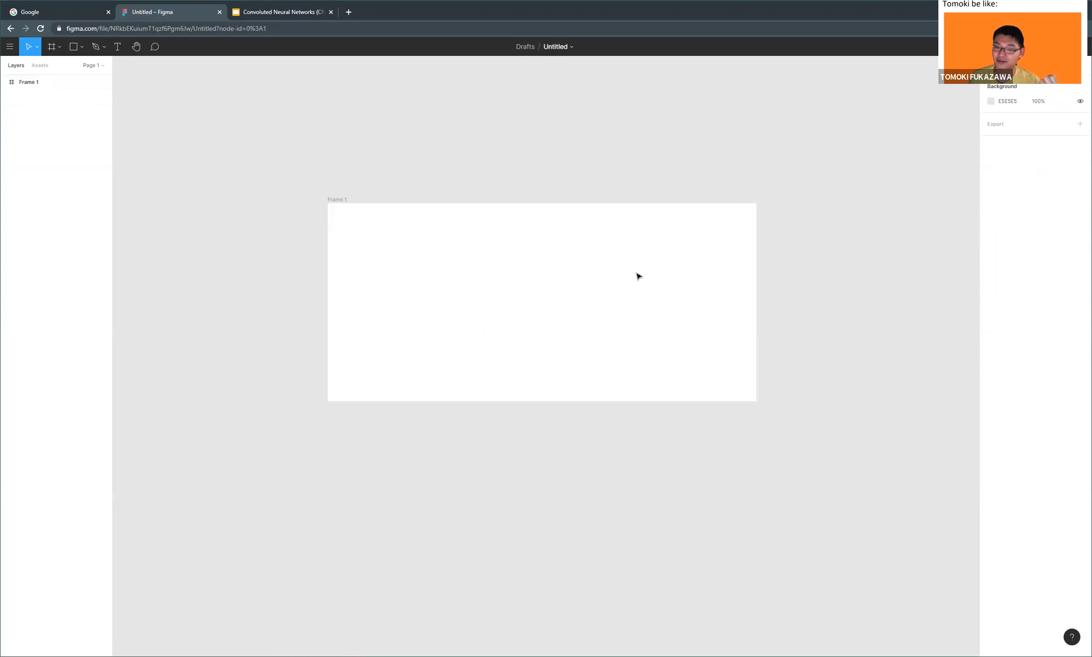
{"action": "left_click", "coordinate": [559, 285]}
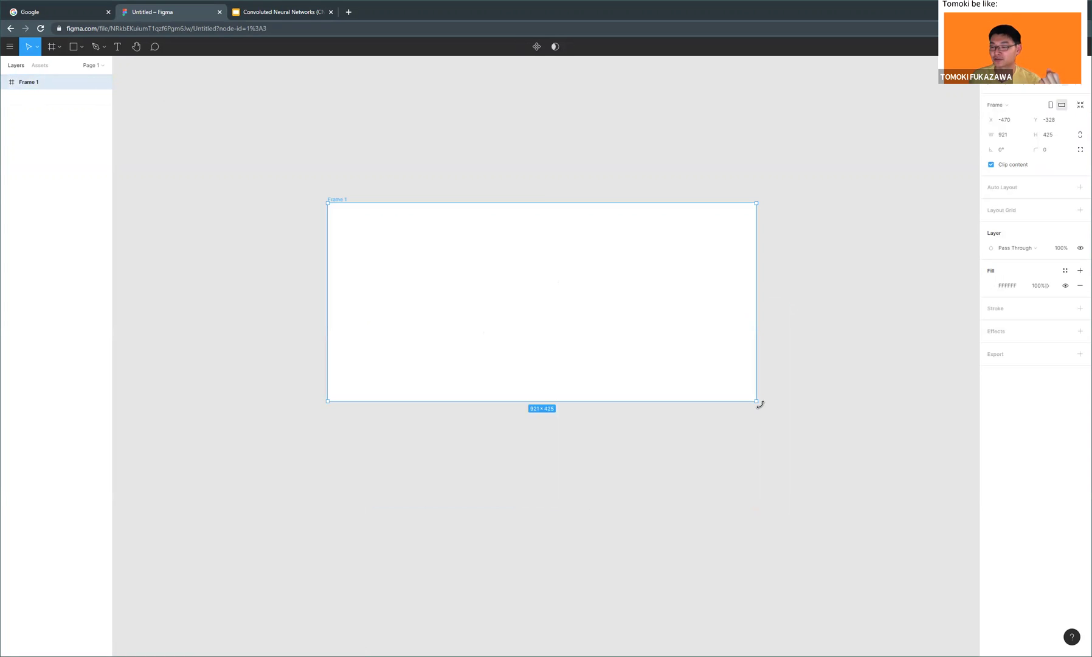
{"action": "left_click_drag", "start_coordinate": [757, 406], "coordinate": [766, 448]}
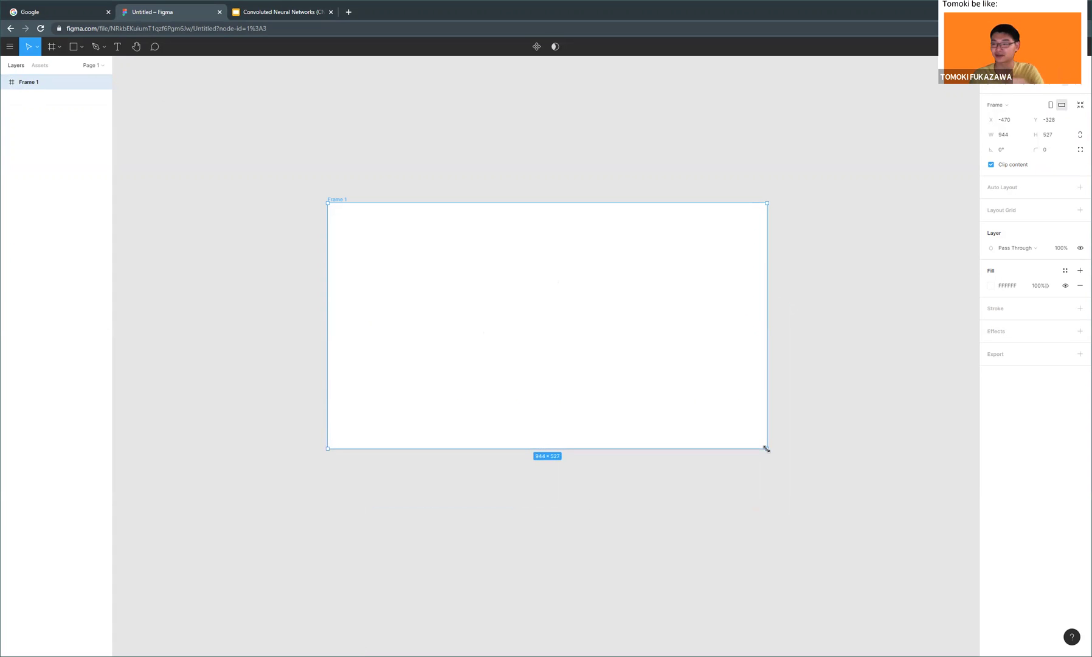
{"action": "left_click_drag", "start_coordinate": [766, 448], "coordinate": [605, 549]}
{"action": "left_click", "coordinate": [700, 412]}
{"action": "left_click", "coordinate": [411, 374]}
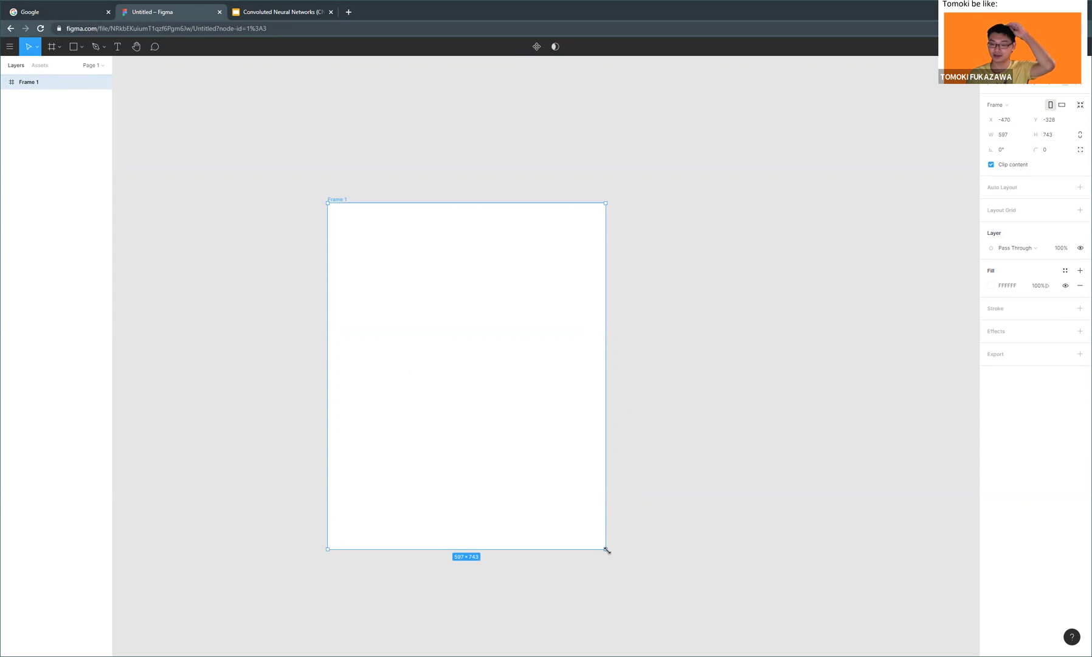
{"action": "left_click_drag", "start_coordinate": [606, 550], "coordinate": [578, 448]}
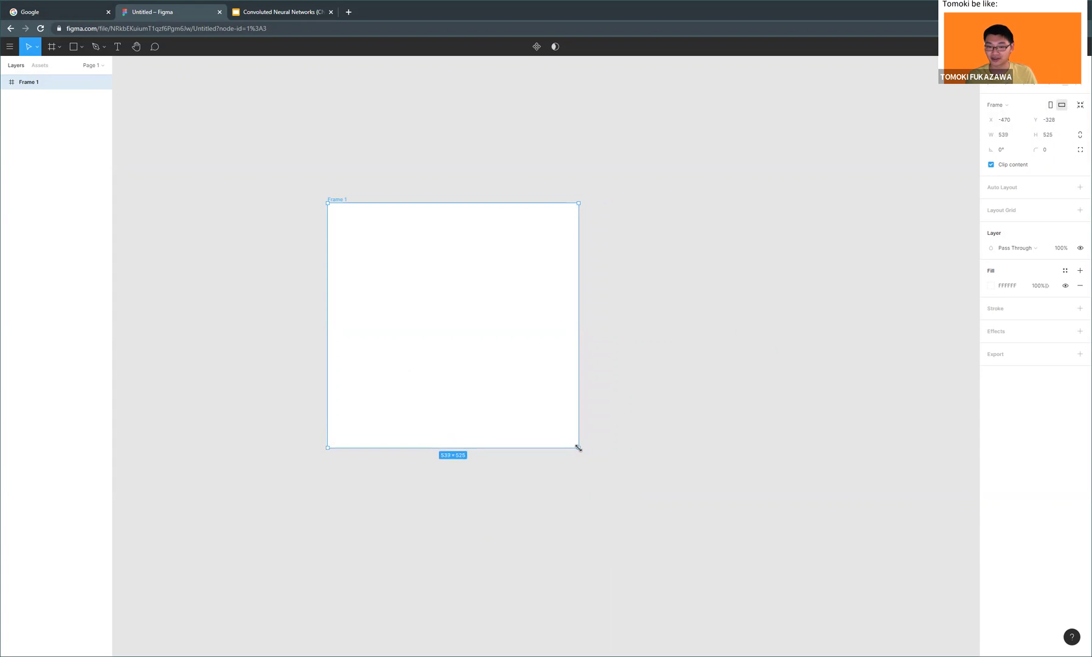
{"action": "left_click", "coordinate": [680, 412]}
- Reposition the frame slightly near the middle of the canvas and leave it deselected
{"action": "left_click_drag", "start_coordinate": [458, 304], "coordinate": [482, 302]}
{"action": "left_click", "coordinate": [736, 283]}
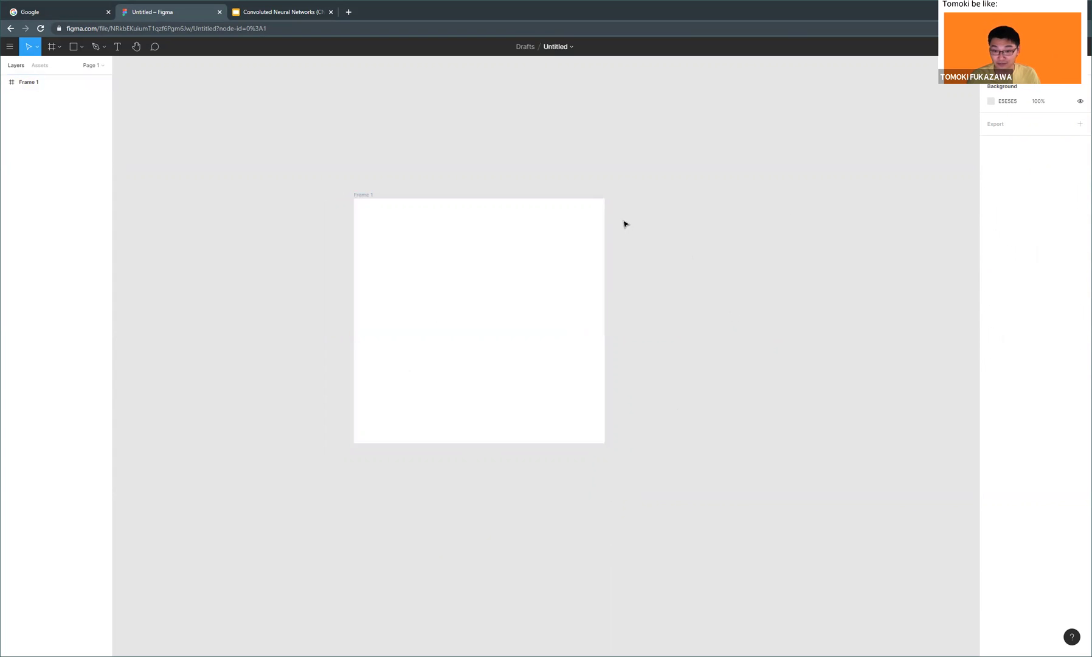
{"action": "scroll", "coordinate": [505, 310], "scroll_direction": "up", "scroll_amount": 1}
{"action": "left_click", "coordinate": [507, 319]}
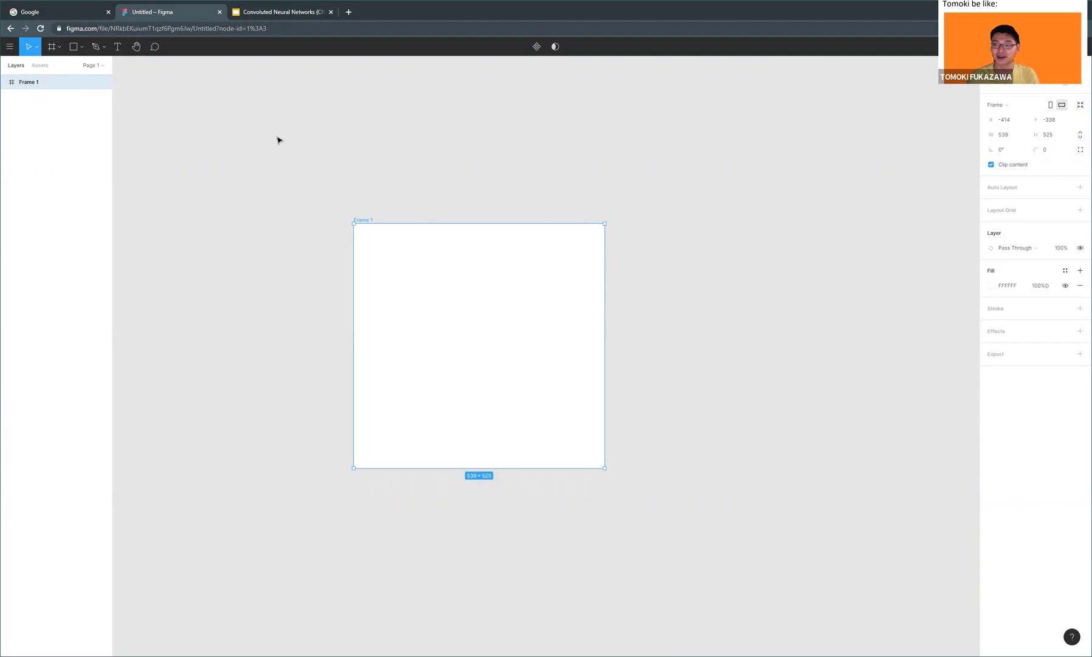
{"action": "left_click", "coordinate": [41, 129]}
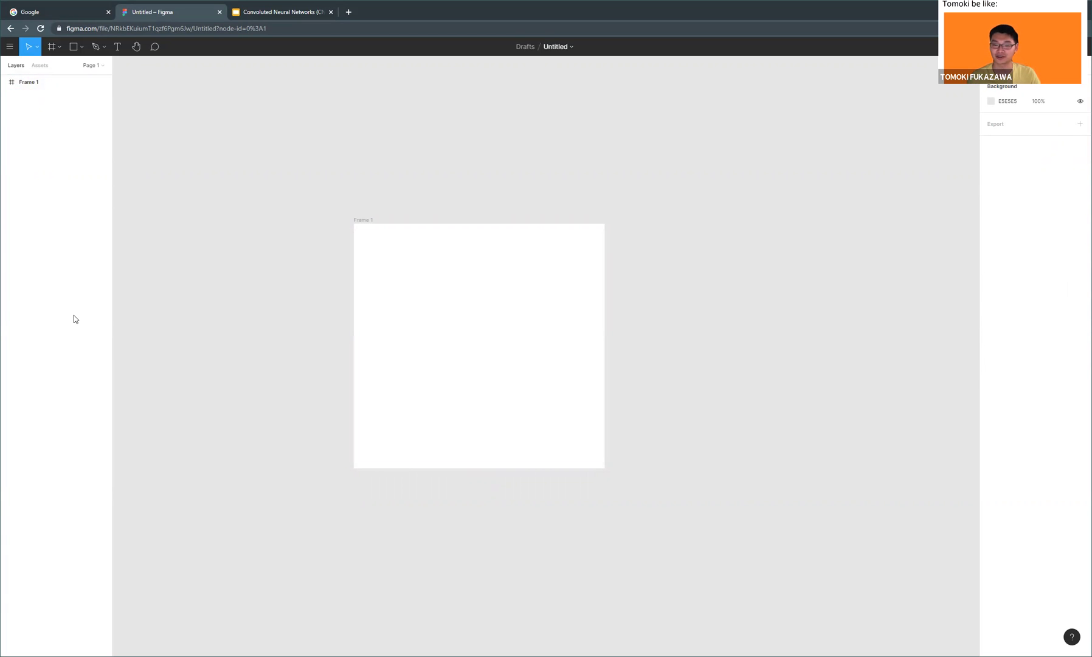
{"action": "left_click_drag", "start_coordinate": [461, 297], "coordinate": [474, 309]}
{"action": "left_click", "coordinate": [748, 301]}
{"action": "left_click_drag", "start_coordinate": [543, 326], "coordinate": [531, 300]}
{"action": "left_click", "coordinate": [705, 304]}
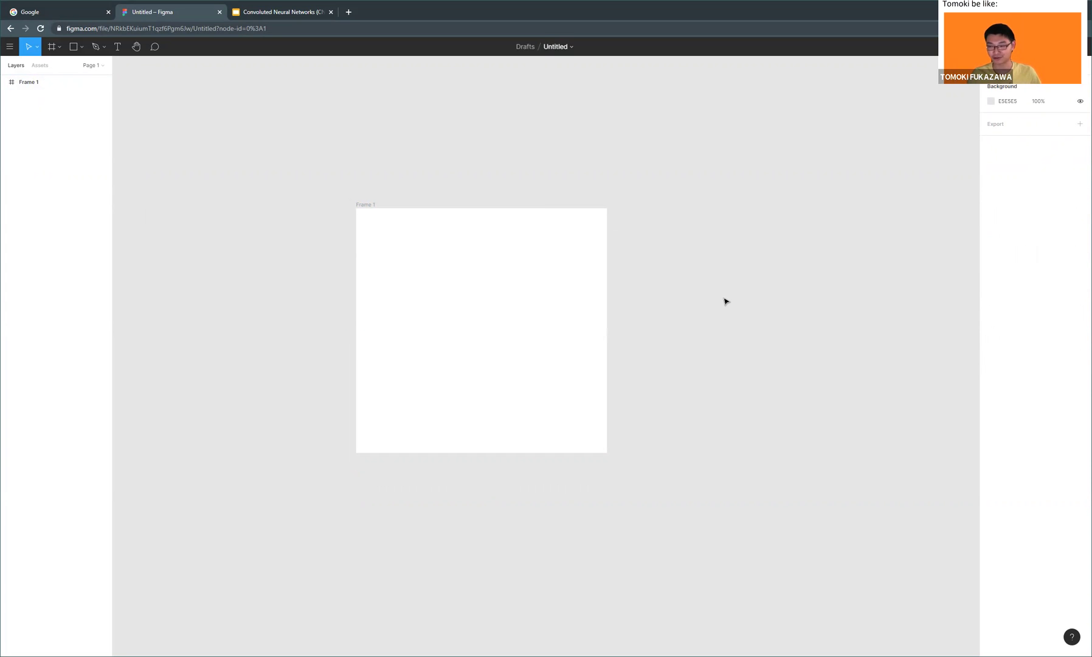
{"action": "left_click", "coordinate": [486, 253]}
{"action": "left_click", "coordinate": [678, 227]}
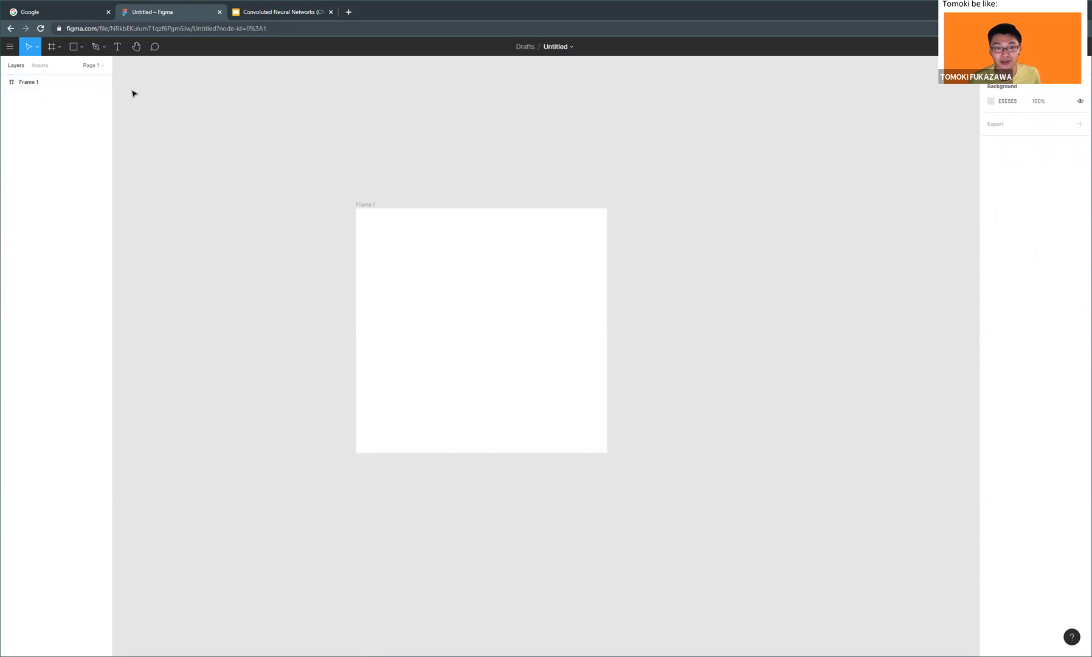
- Draw a closed five-pointed star about 304 × 282 inside the frame with the Pen tool and finish editing the path
{"action": "left_click", "coordinate": [97, 47]}
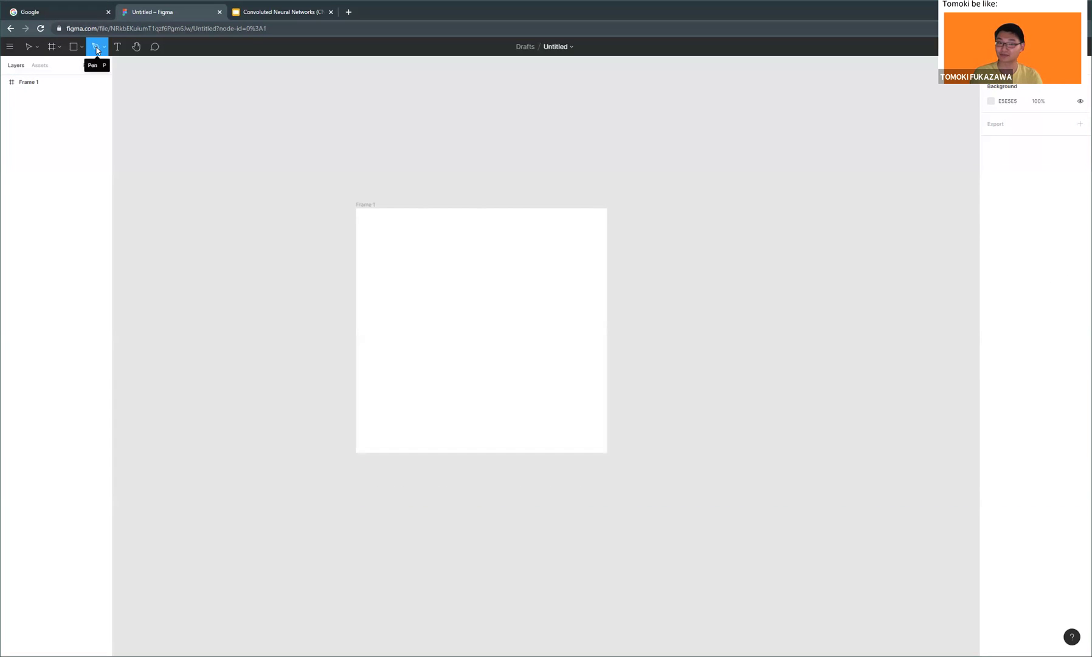
{"action": "left_click", "coordinate": [101, 48]}
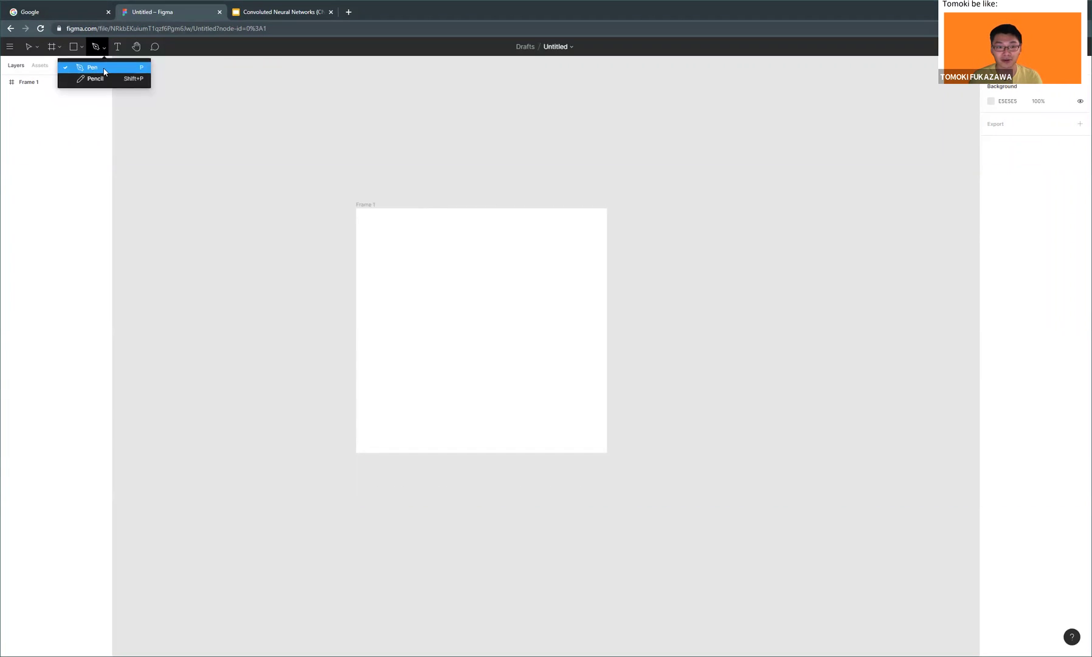
{"action": "left_click", "coordinate": [104, 68]}
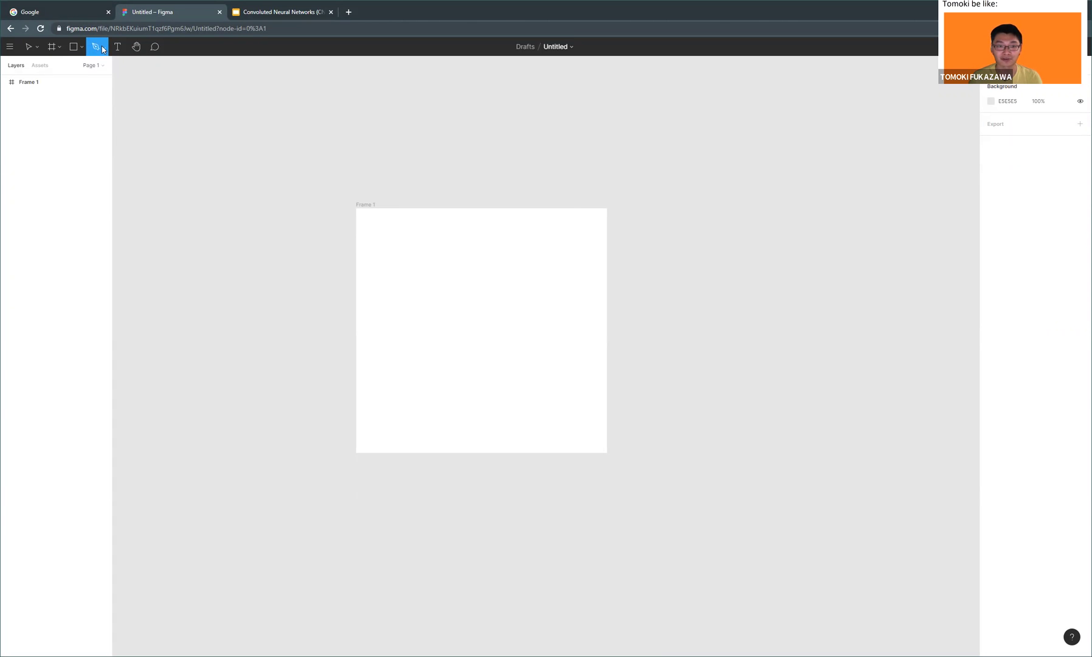
{"action": "scroll", "coordinate": [452, 250], "scroll_direction": "up", "scroll_amount": 3}
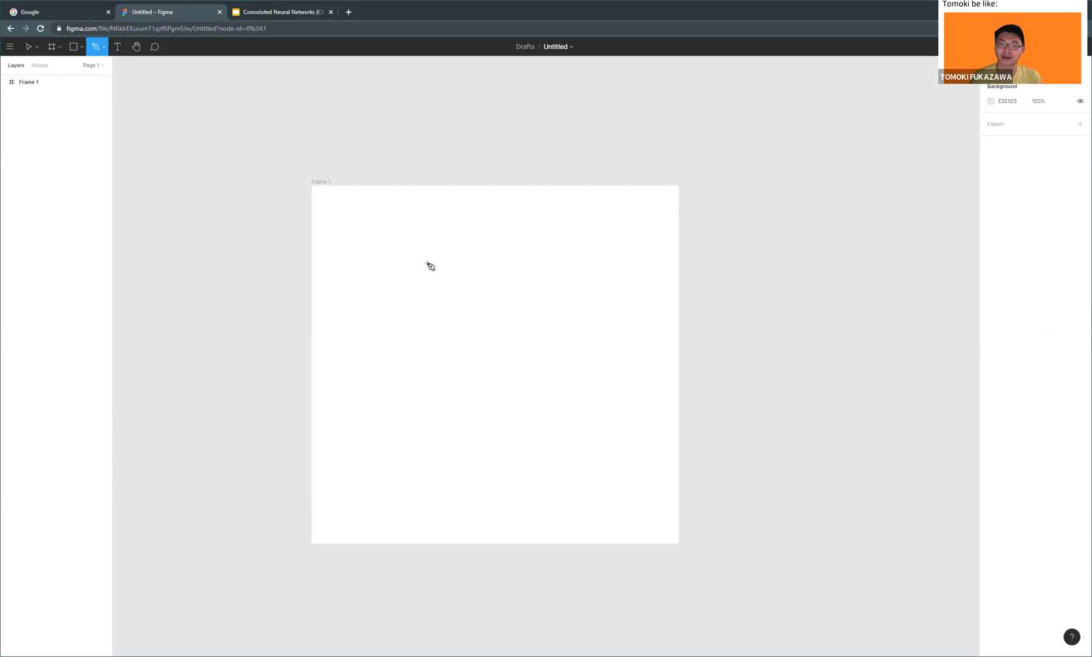
{"action": "left_click", "coordinate": [481, 247]}
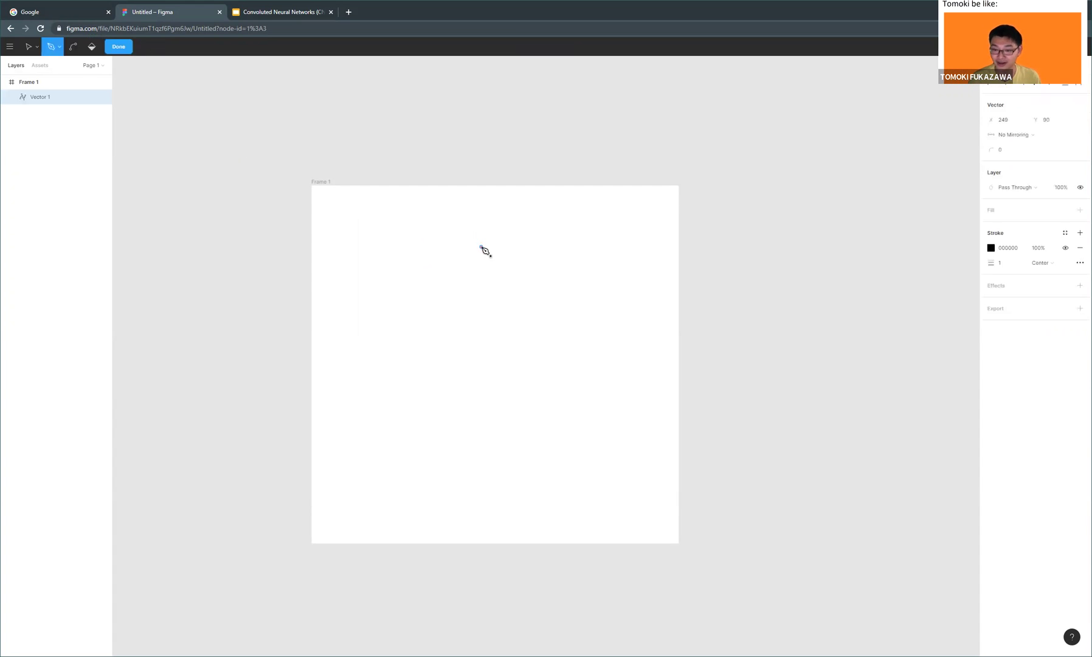
{"action": "left_click", "coordinate": [453, 313]}
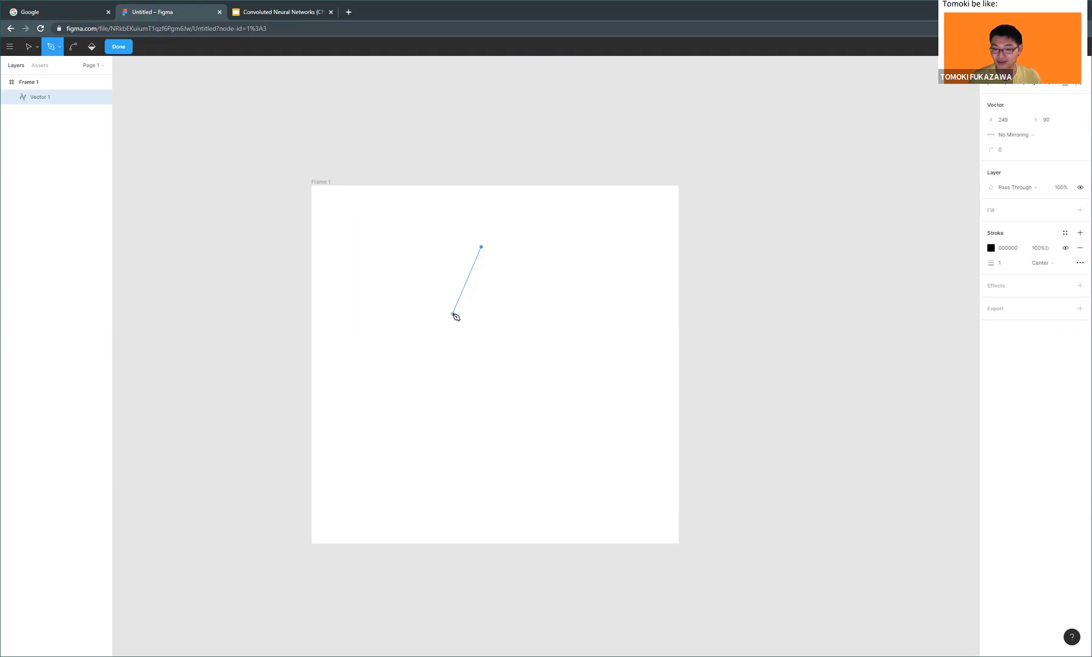
{"action": "left_click", "coordinate": [376, 313]}
{"action": "left_click", "coordinate": [435, 364]}
{"action": "left_click", "coordinate": [409, 437]}
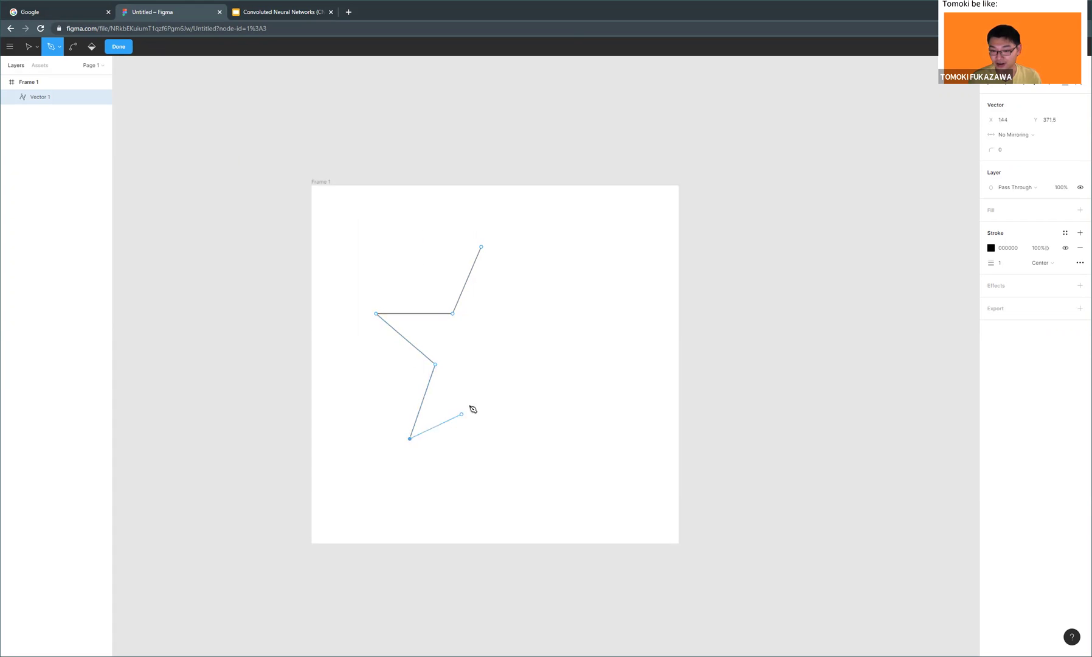
{"action": "left_click", "coordinate": [483, 378]}
{"action": "left_click", "coordinate": [540, 435]}
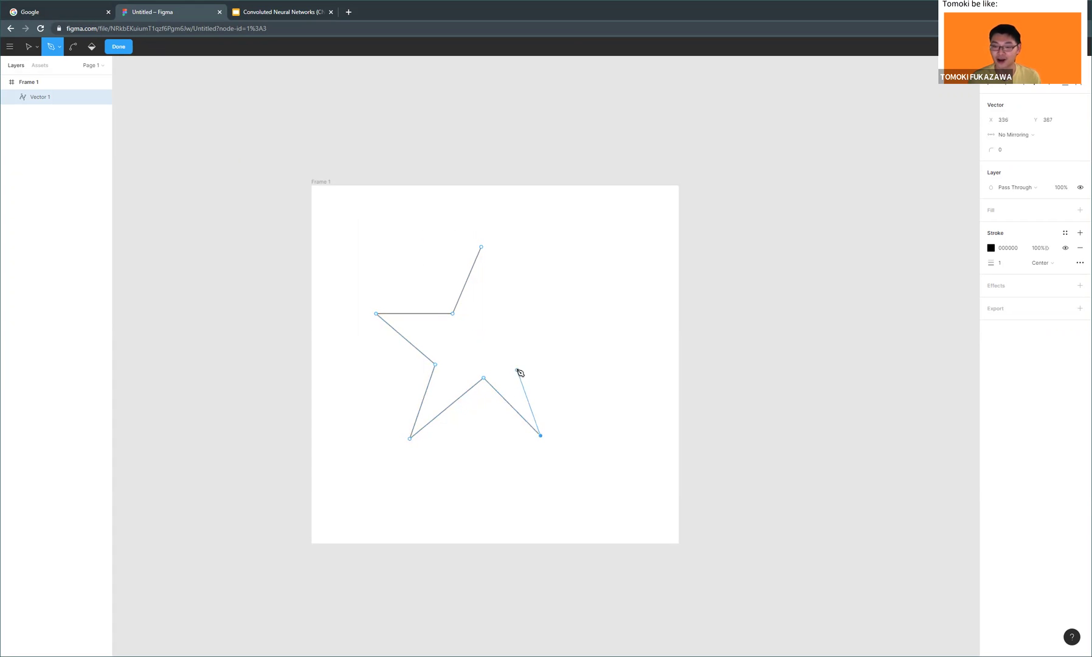
{"action": "left_click", "coordinate": [520, 367]}
{"action": "left_click", "coordinate": [582, 317]}
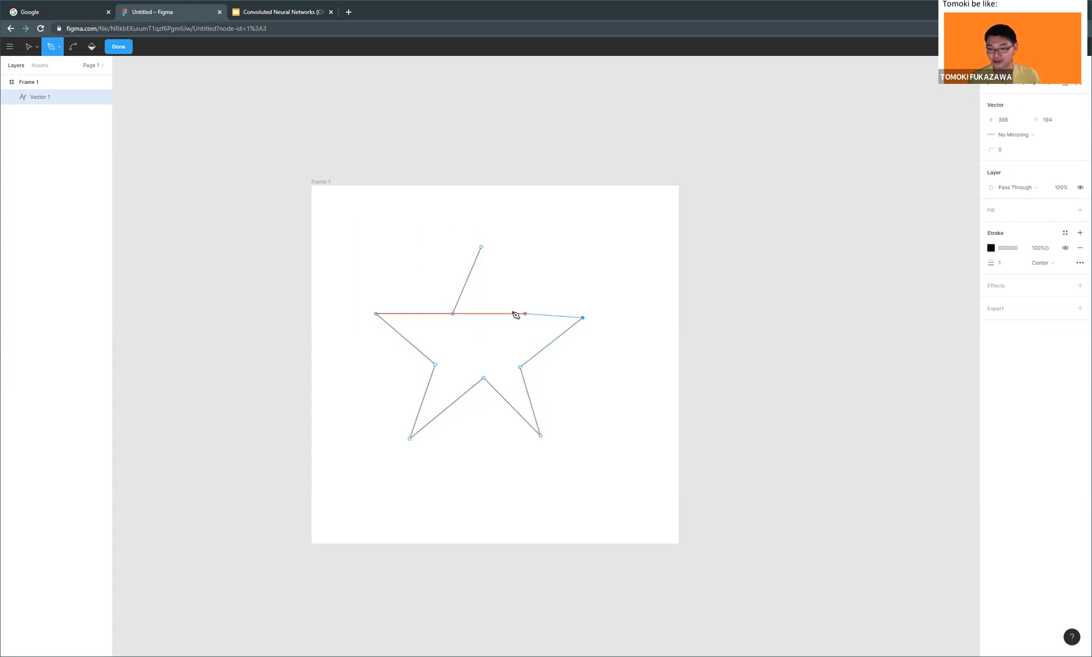
{"action": "left_click", "coordinate": [508, 313]}
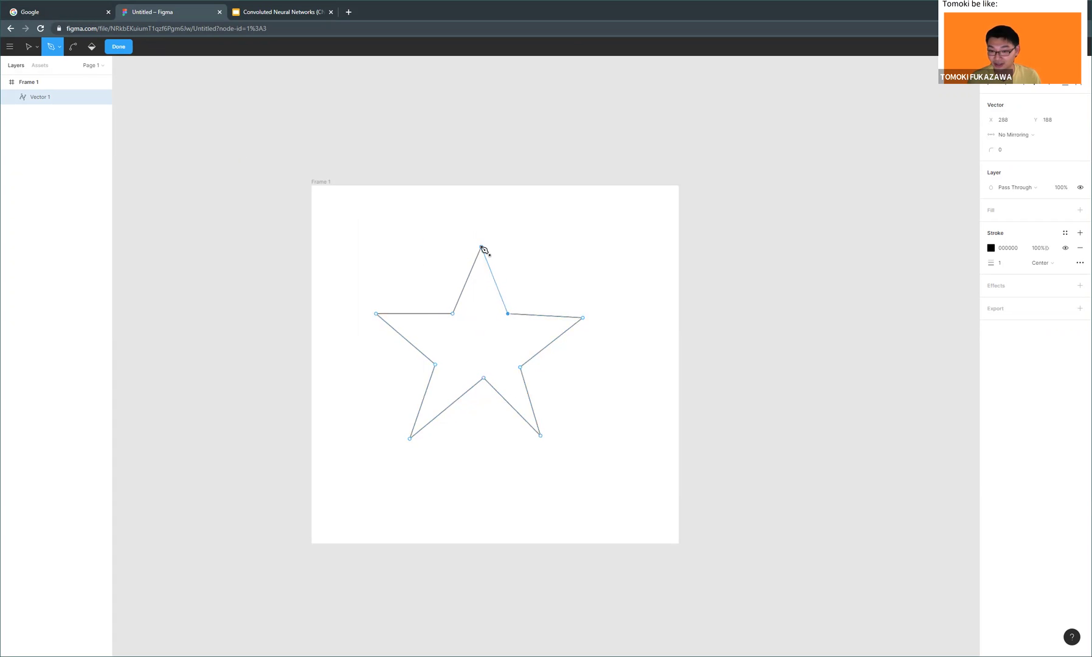
{"action": "left_click", "coordinate": [482, 248]}
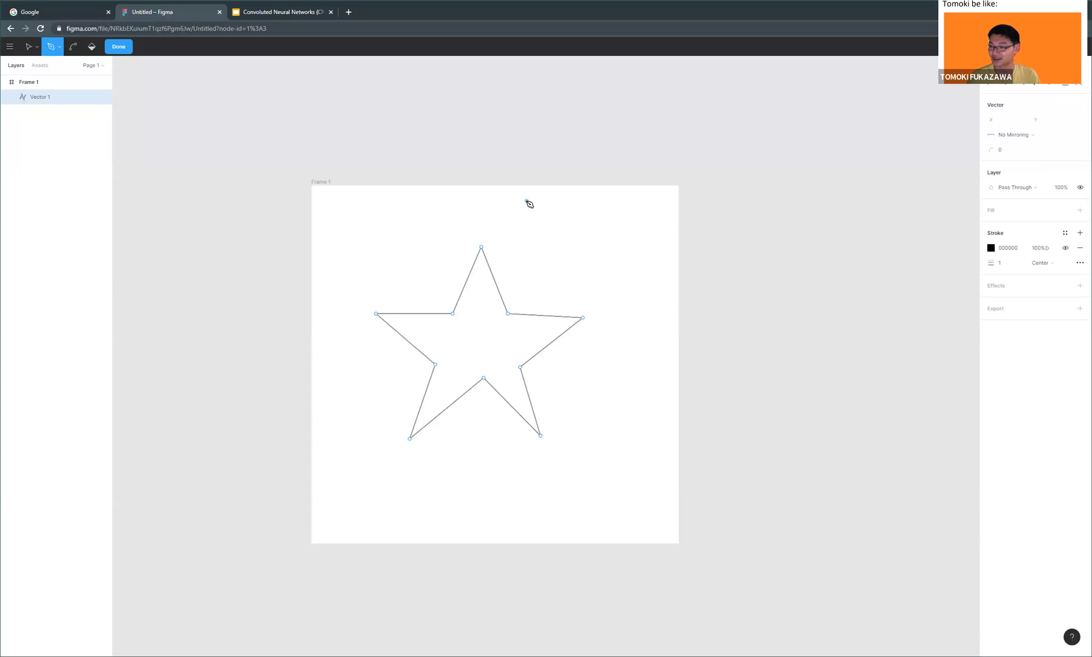
{"action": "left_click", "coordinate": [429, 219]}
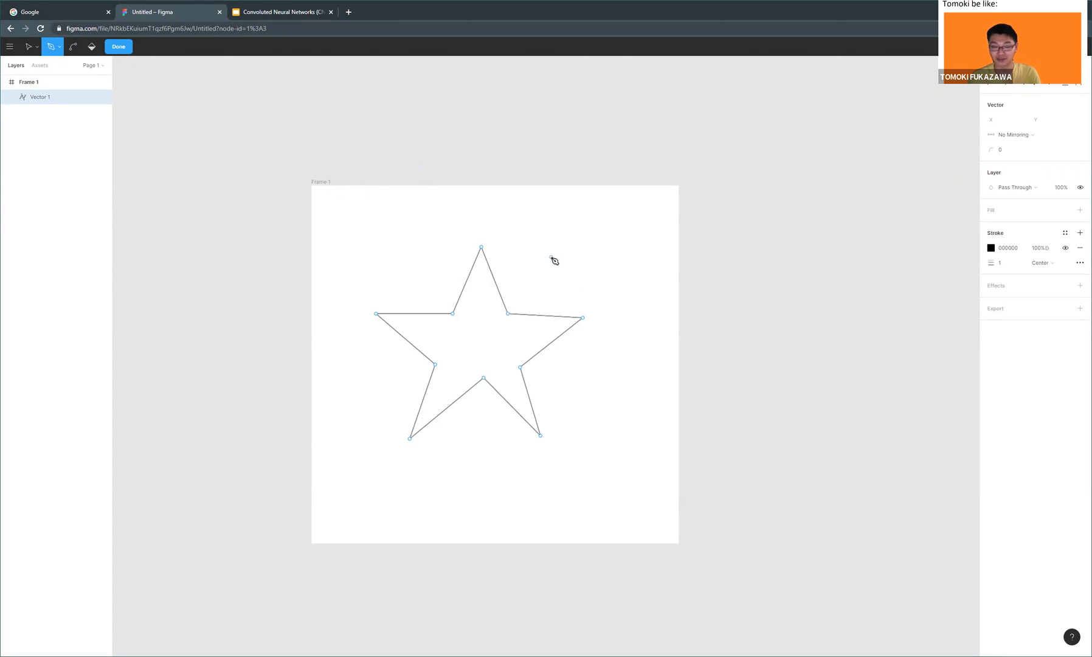
{"action": "left_click", "coordinate": [119, 47]}
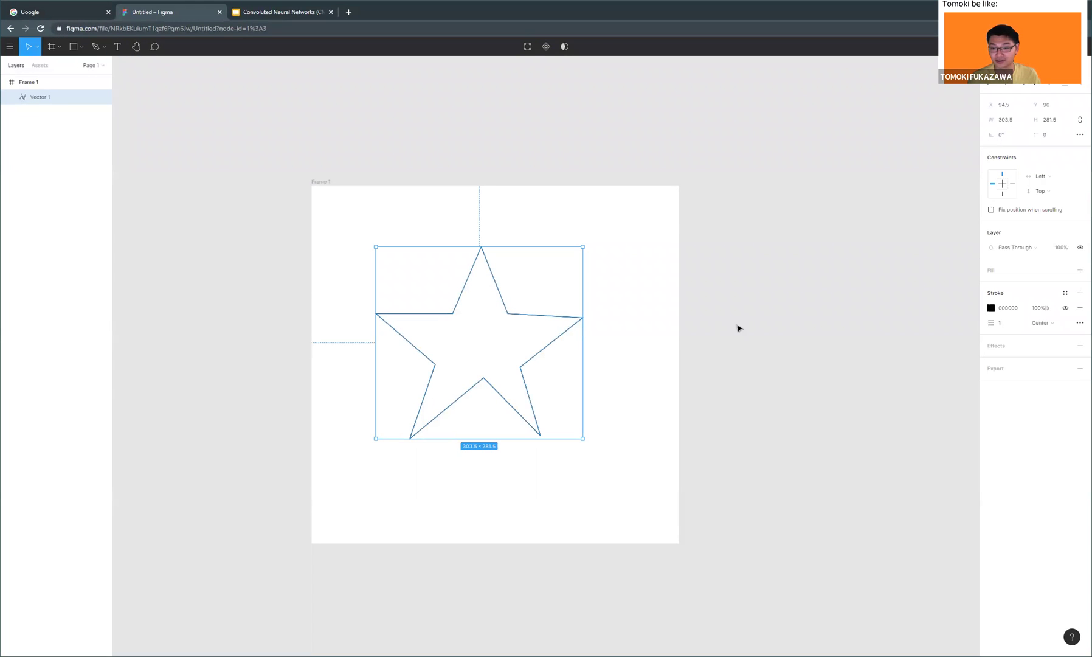
- Reposition the star within the frame, shrink it to about 277 × 268, and leave it deselected
{"action": "left_click_drag", "start_coordinate": [511, 317], "coordinate": [477, 356]}
{"action": "mouse_move", "coordinate": [587, 268]}
{"action": "left_mouse_down"}
{"action": "mouse_move", "coordinate": [456, 250]}
{"action": "mouse_move", "coordinate": [589, 365]}
{"action": "mouse_move", "coordinate": [555, 295]}
{"action": "mouse_move", "coordinate": [572, 279]}
{"action": "left_mouse_up"}
{"action": "left_click_drag", "start_coordinate": [463, 380], "coordinate": [500, 336]}
{"action": "key", "text": "ctrl+z"}
{"action": "key", "text": "Escape"}
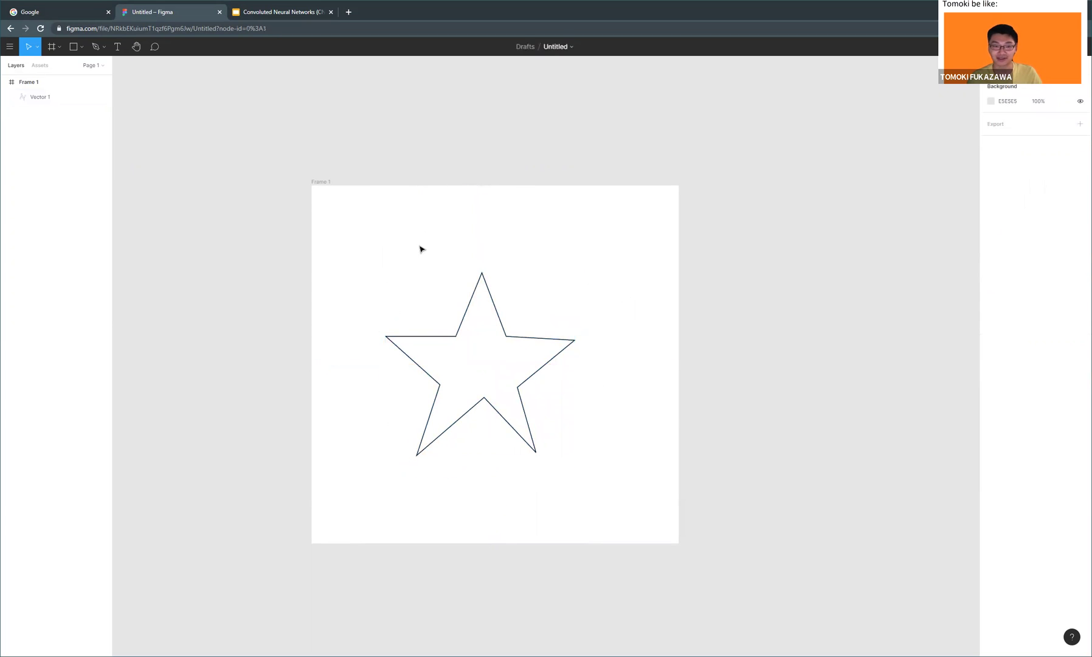
- Shift the star slightly inside the frame to about X 113, Y 112 and deselect it
{"action": "left_click", "coordinate": [519, 371]}
{"action": "left_click", "coordinate": [951, 149]}
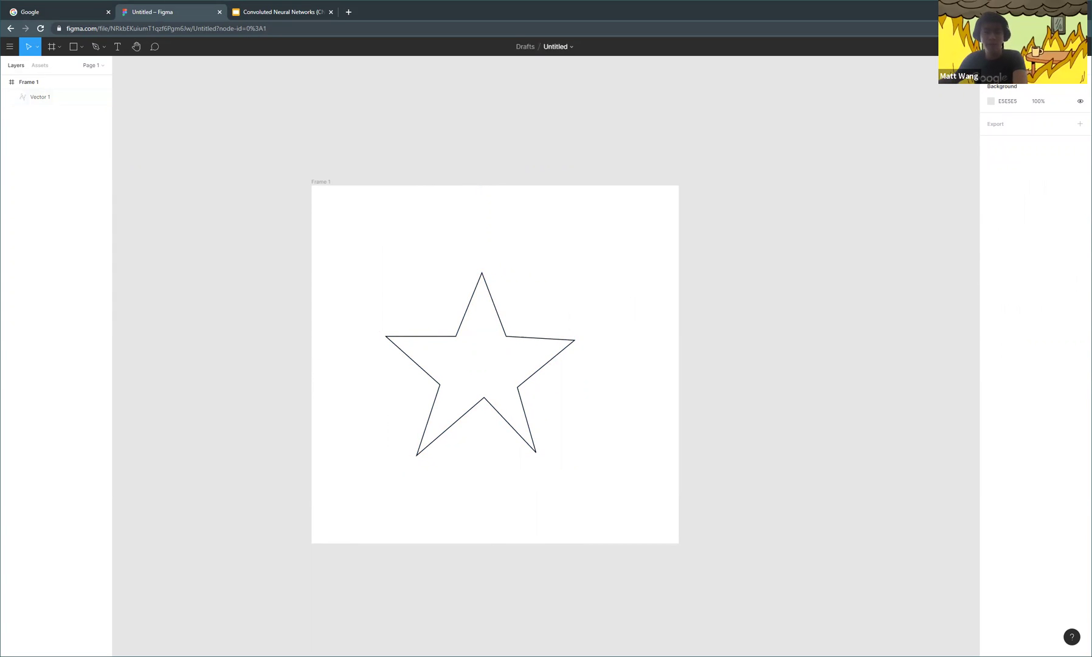
{"action": "left_click_drag", "start_coordinate": [532, 339], "coordinate": [538, 334]}
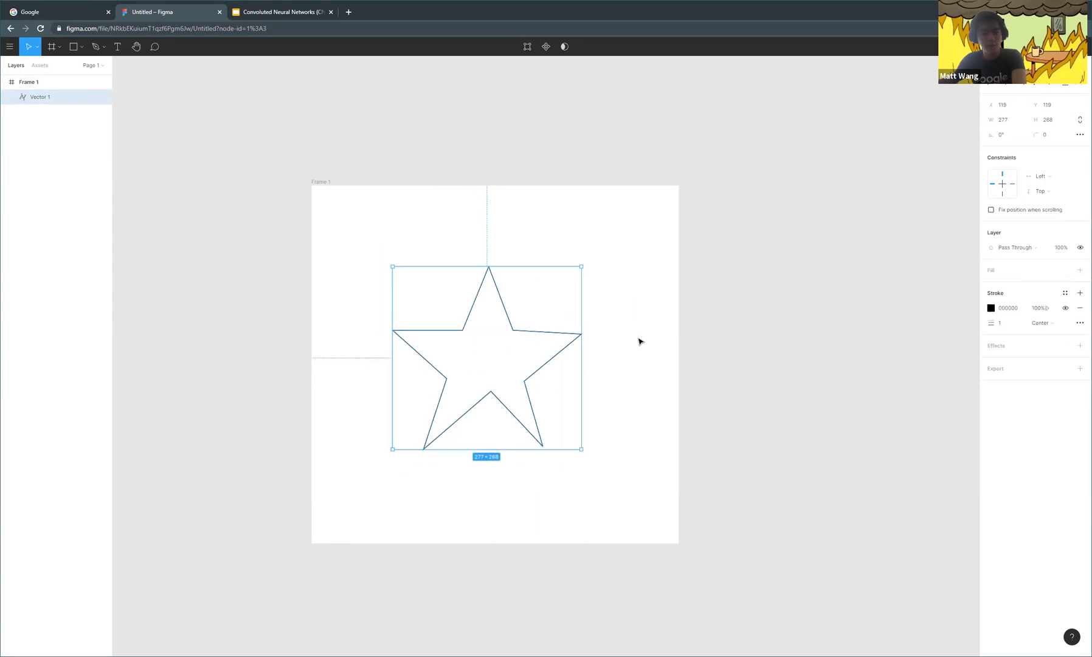
{"action": "left_click", "coordinate": [714, 324]}
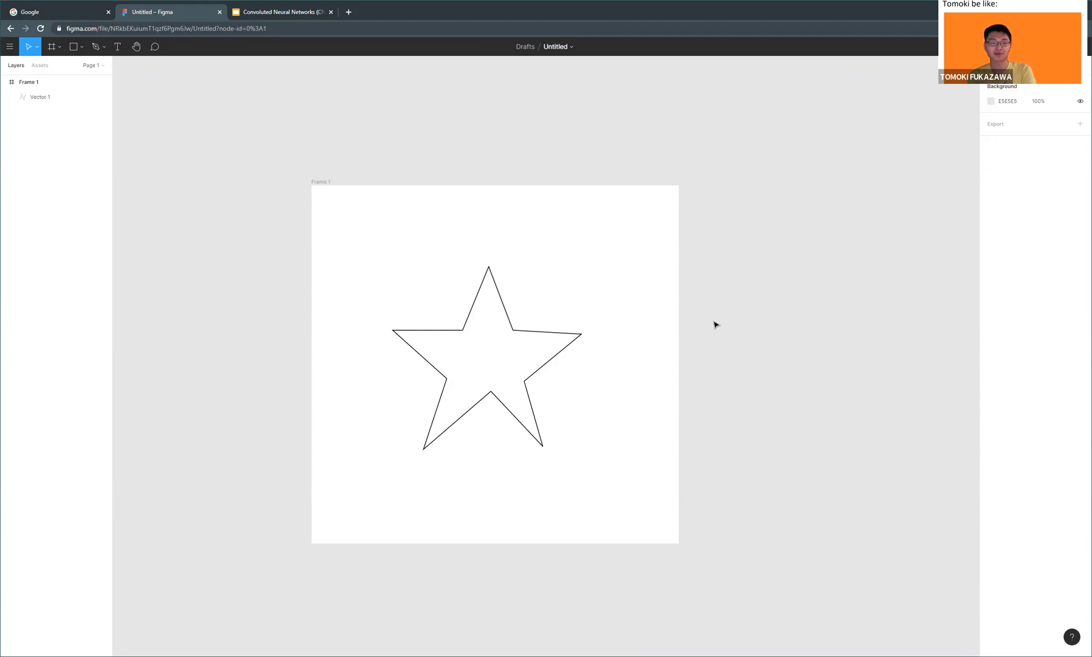
{"action": "scroll", "coordinate": [486, 356], "scroll_direction": "up", "scroll_amount": 5}
{"action": "scroll", "coordinate": [430, 317], "scroll_direction": "down", "scroll_amount": 3}
{"action": "left_click", "coordinate": [404, 311]}
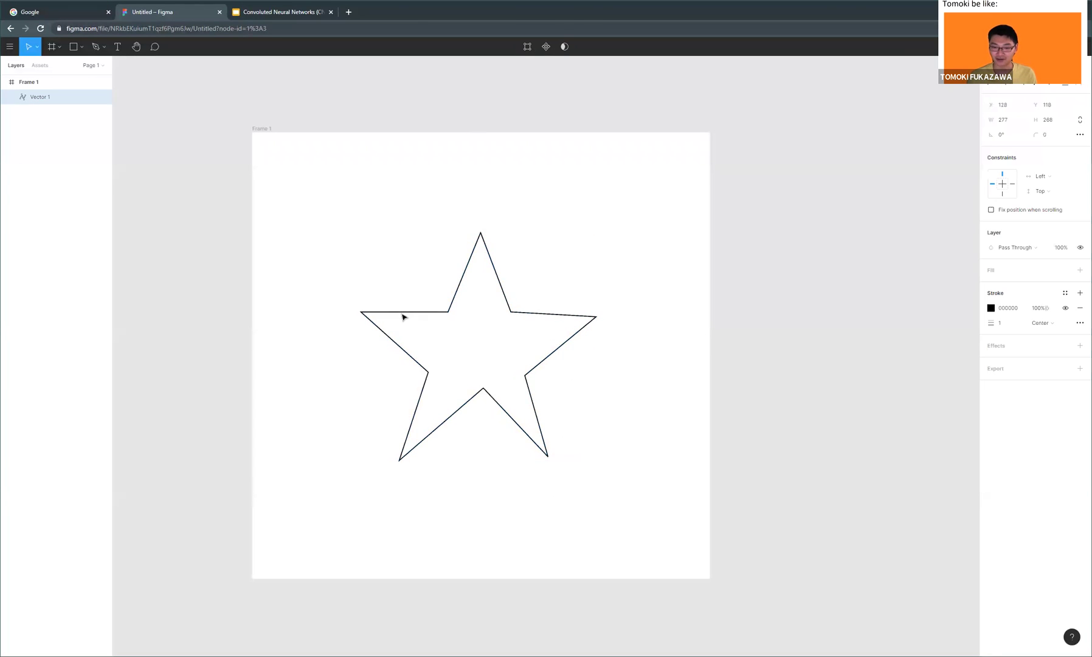
{"action": "left_click", "coordinate": [891, 269]}
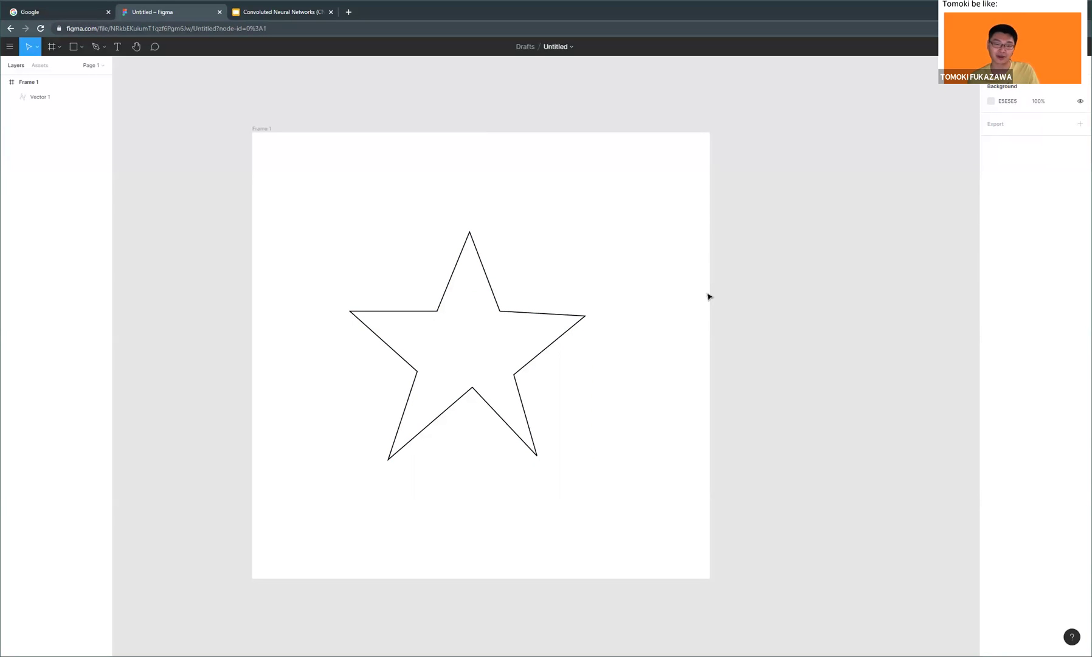
- Examine the star's outline and corner points up close to see how the path segments meet
{"action": "scroll", "coordinate": [514, 324], "scroll_direction": "up", "scroll_amount": 3}
{"action": "scroll", "coordinate": [329, 307], "scroll_direction": "up", "scroll_amount": 3}
{"action": "scroll", "coordinate": [390, 316], "scroll_direction": "down", "scroll_amount": 4}
{"action": "scroll", "coordinate": [432, 319], "scroll_direction": "up", "scroll_amount": 3}
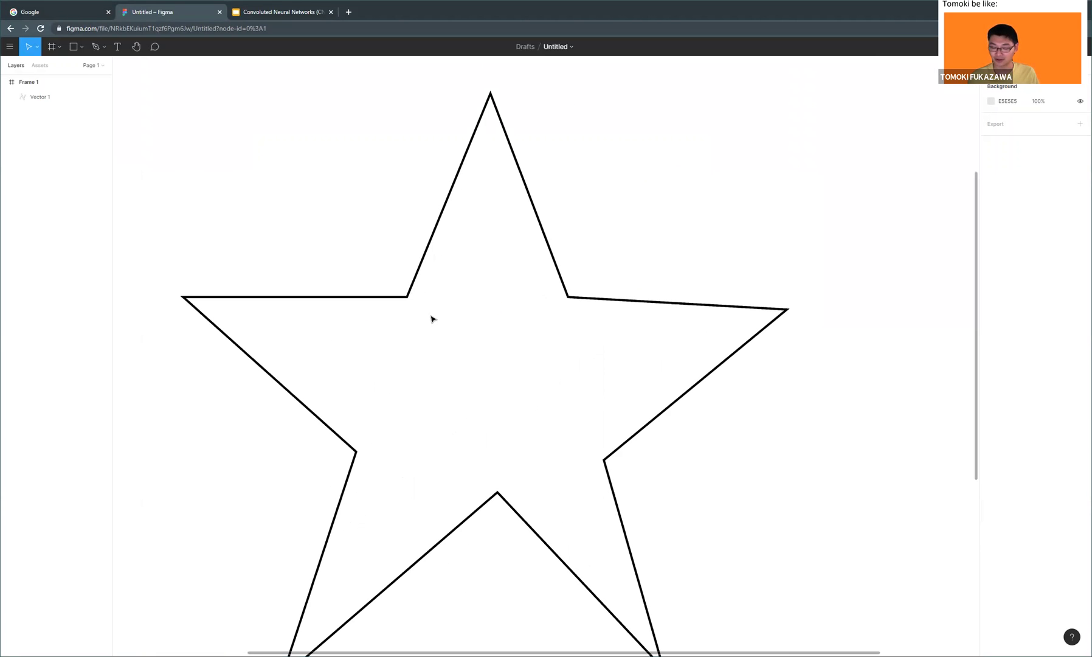
{"action": "scroll", "coordinate": [425, 313], "scroll_direction": "down", "scroll_amount": 2}
{"action": "left_click", "coordinate": [400, 300]}
{"action": "scroll", "coordinate": [426, 295], "scroll_direction": "down", "scroll_amount": 1}
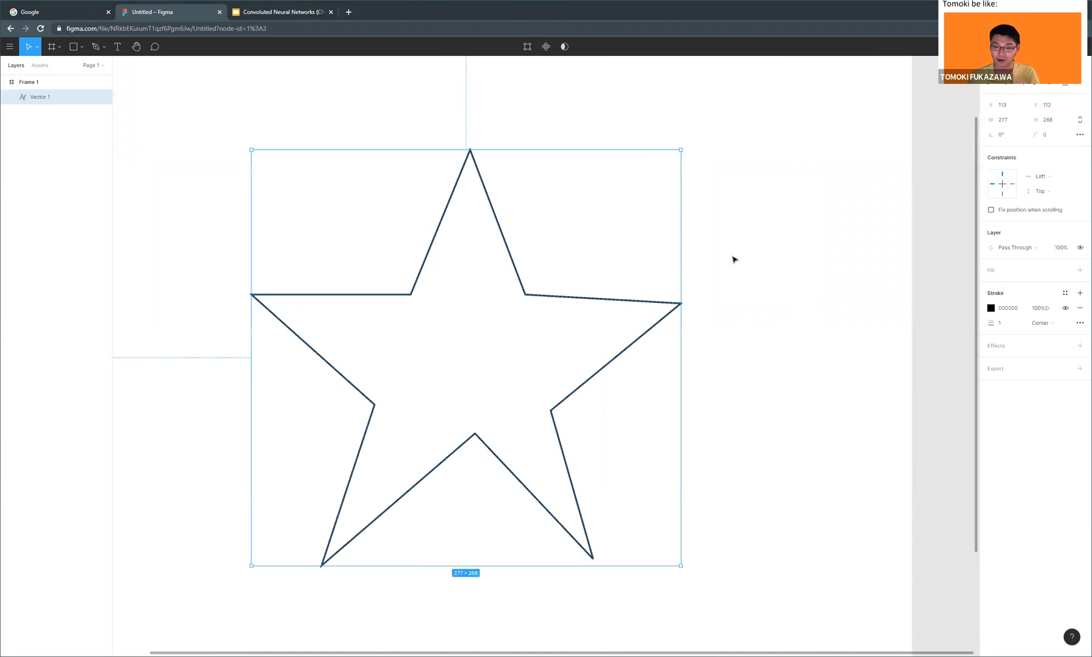
{"action": "left_click", "coordinate": [734, 256]}
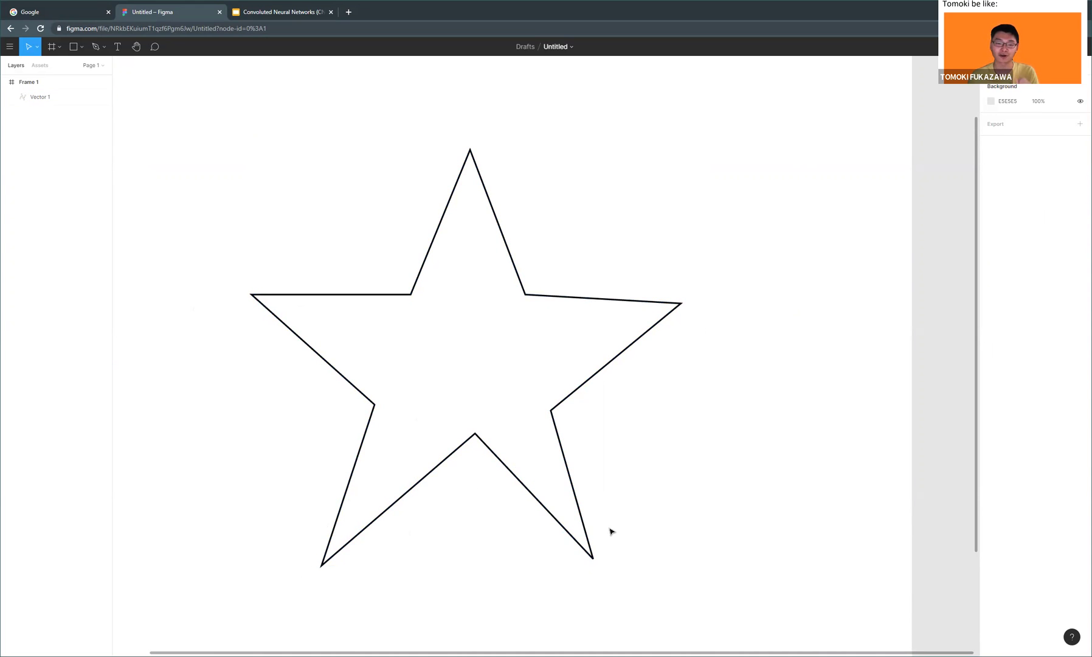
{"action": "left_click", "coordinate": [250, 296]}
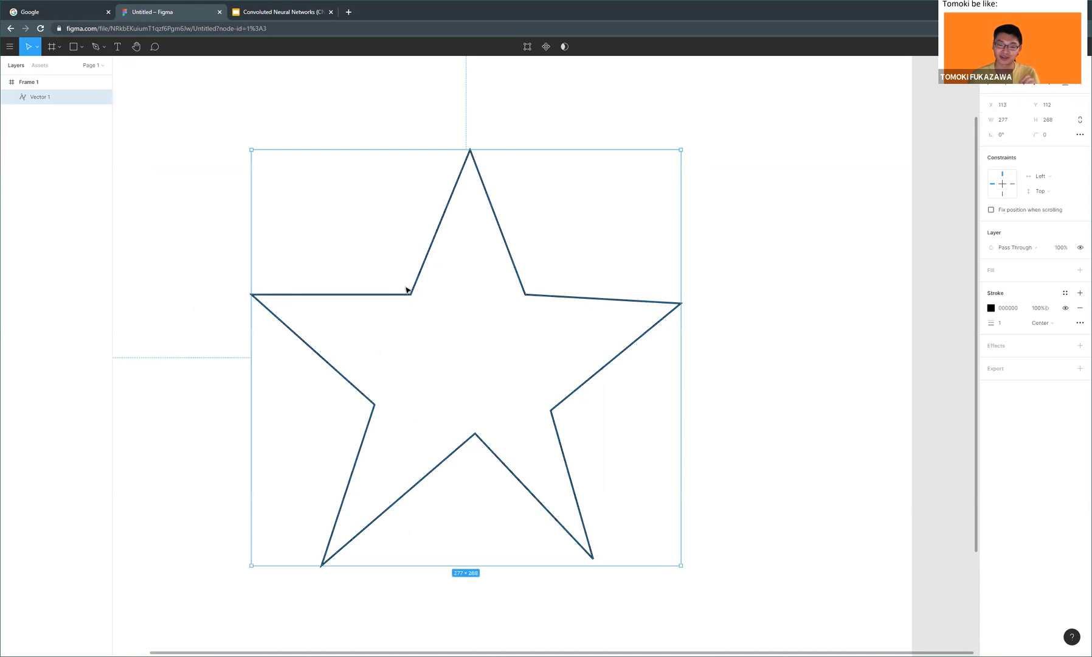
{"action": "left_click", "coordinate": [260, 293]}
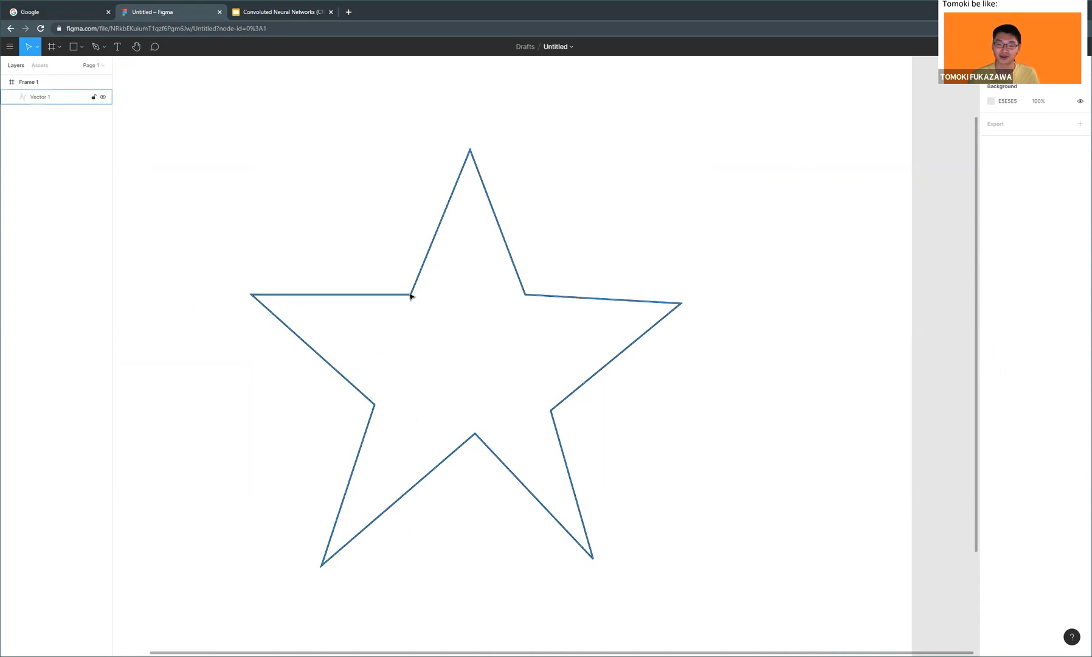
{"action": "left_click", "coordinate": [410, 295]}
{"action": "left_click", "coordinate": [478, 142]}
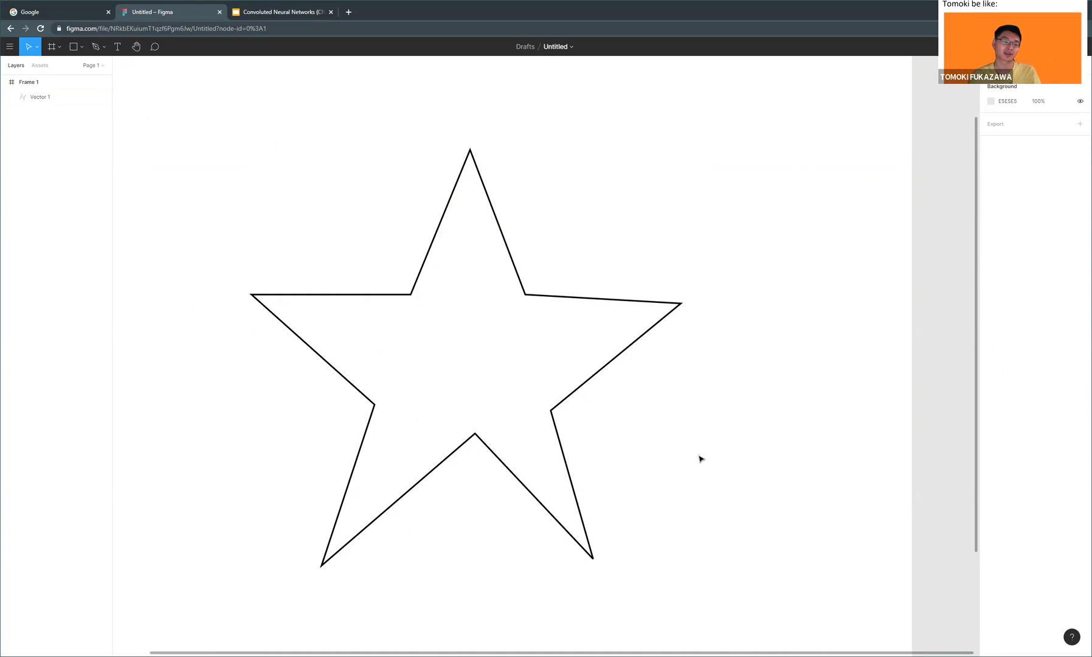
- Examine the stroke around the star's upper-left inner corner at high magnification, comparing its thickness with the underlying path and pixel grid
{"action": "scroll", "coordinate": [611, 363], "scroll_direction": "down", "scroll_amount": 3}
{"action": "scroll", "coordinate": [424, 370], "scroll_direction": "down", "scroll_amount": 2}
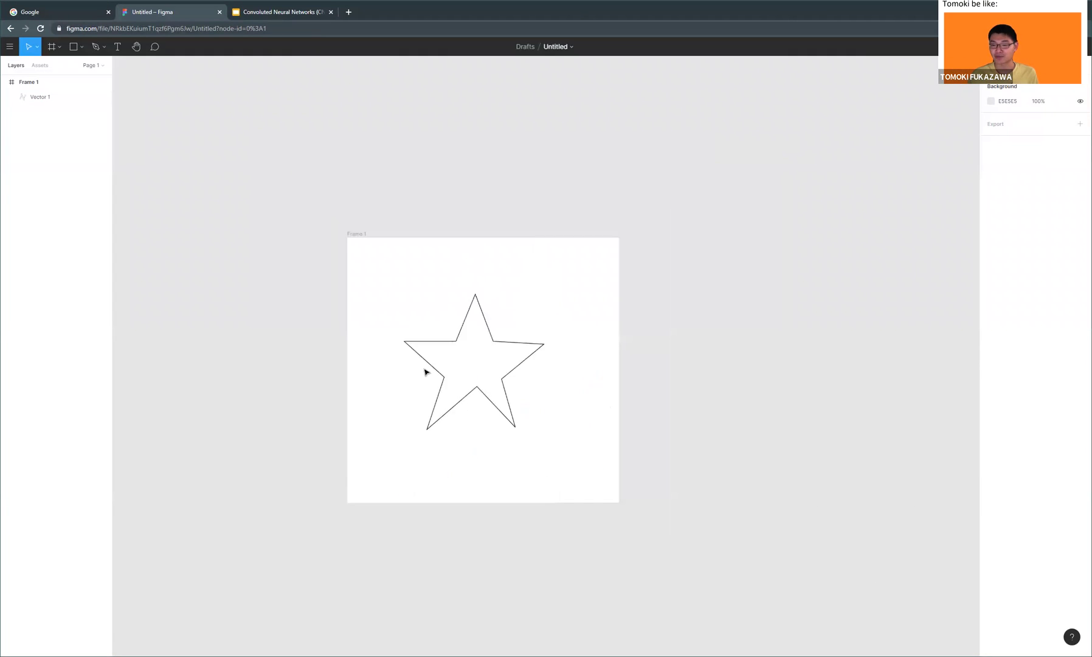
{"action": "scroll", "coordinate": [495, 348], "scroll_direction": "up", "scroll_amount": 3}
{"action": "scroll", "coordinate": [367, 355], "scroll_direction": "up", "scroll_amount": 4}
{"action": "scroll", "coordinate": [367, 355], "scroll_direction": "up", "scroll_amount": 1}
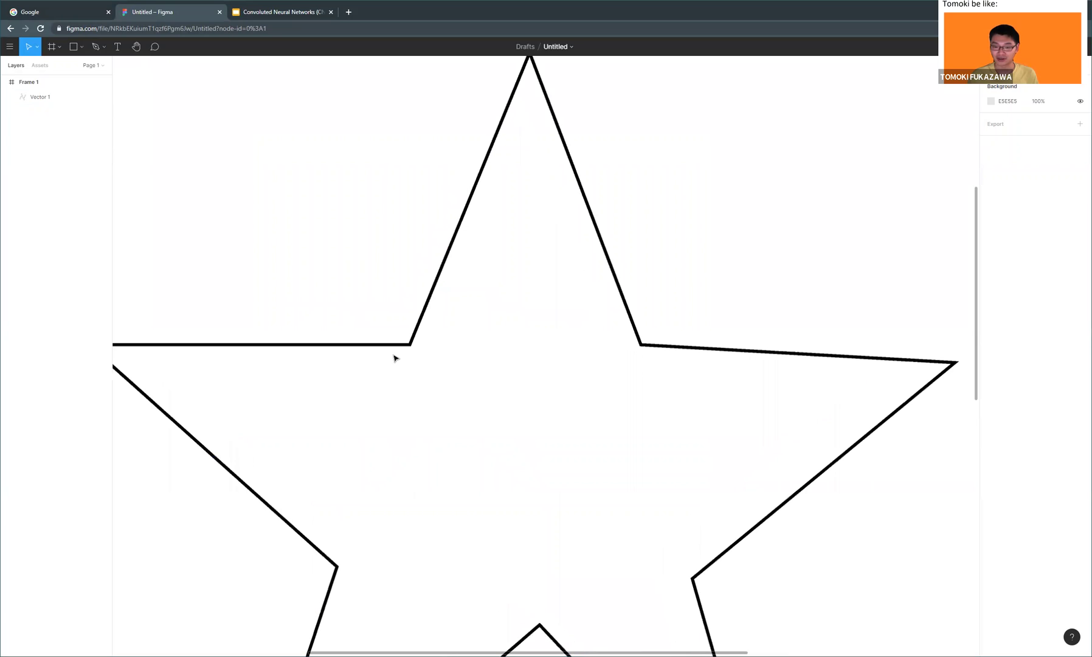
{"action": "scroll", "coordinate": [451, 358], "scroll_direction": "up", "scroll_amount": 3}
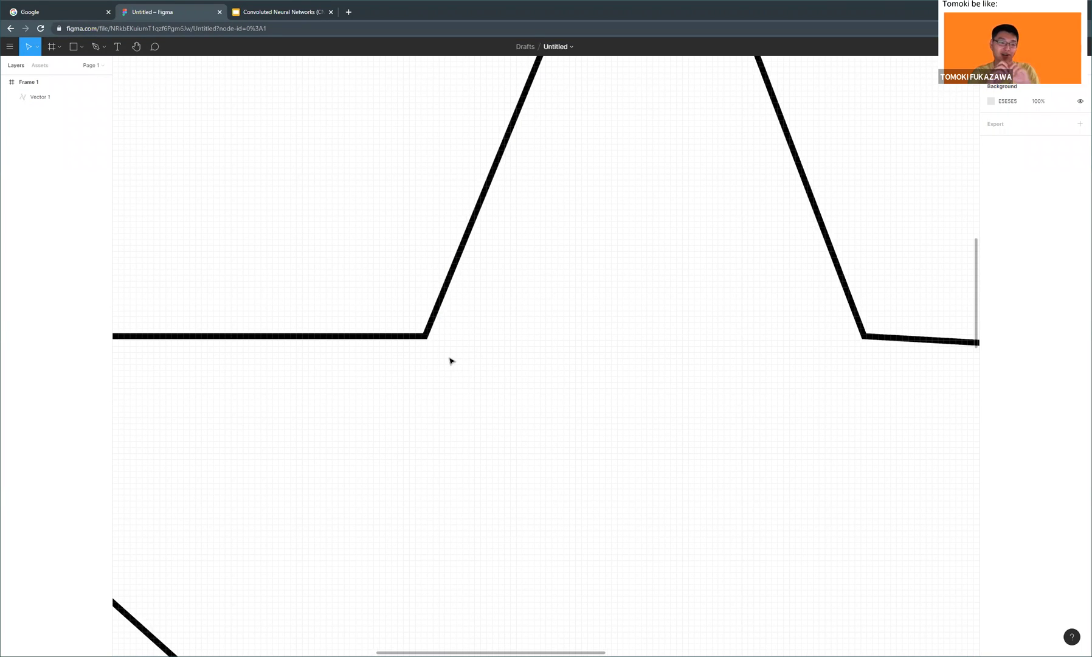
{"action": "left_click", "coordinate": [429, 335]}
{"action": "scroll", "coordinate": [517, 359], "scroll_direction": "left", "scroll_amount": 2}
{"action": "left_click", "coordinate": [524, 353]}
{"action": "scroll", "coordinate": [462, 332], "scroll_direction": "up", "scroll_amount": 6}
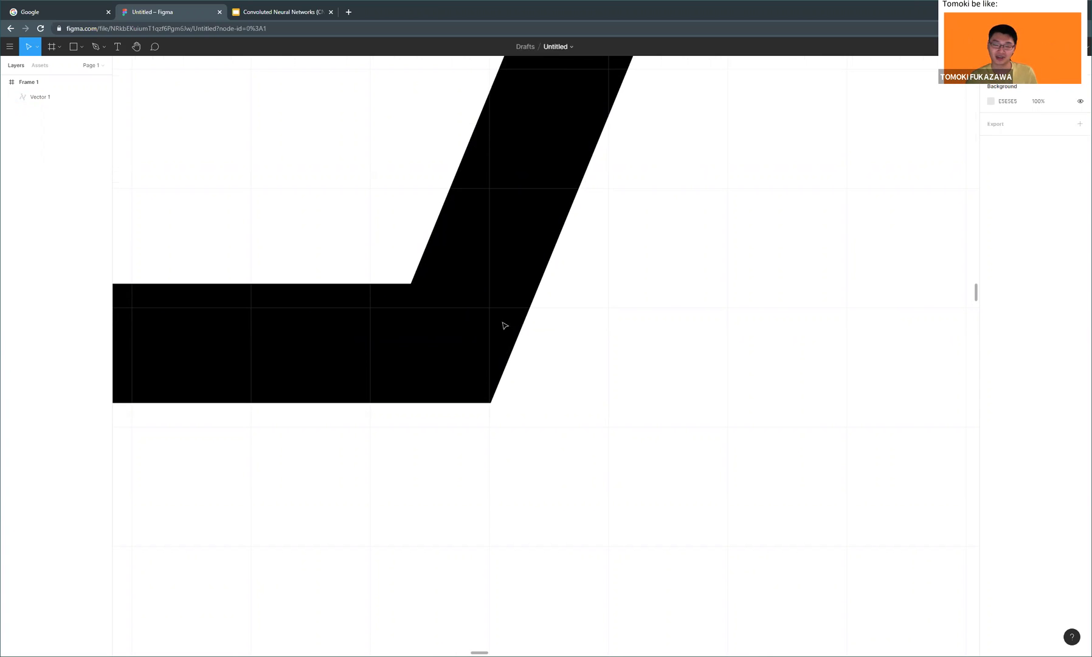
{"action": "scroll", "coordinate": [459, 322], "scroll_direction": "down", "scroll_amount": 1}
{"action": "scroll", "coordinate": [459, 323], "scroll_direction": "down", "scroll_amount": 5}
{"action": "scroll", "coordinate": [461, 372], "scroll_direction": "down", "scroll_amount": 2}
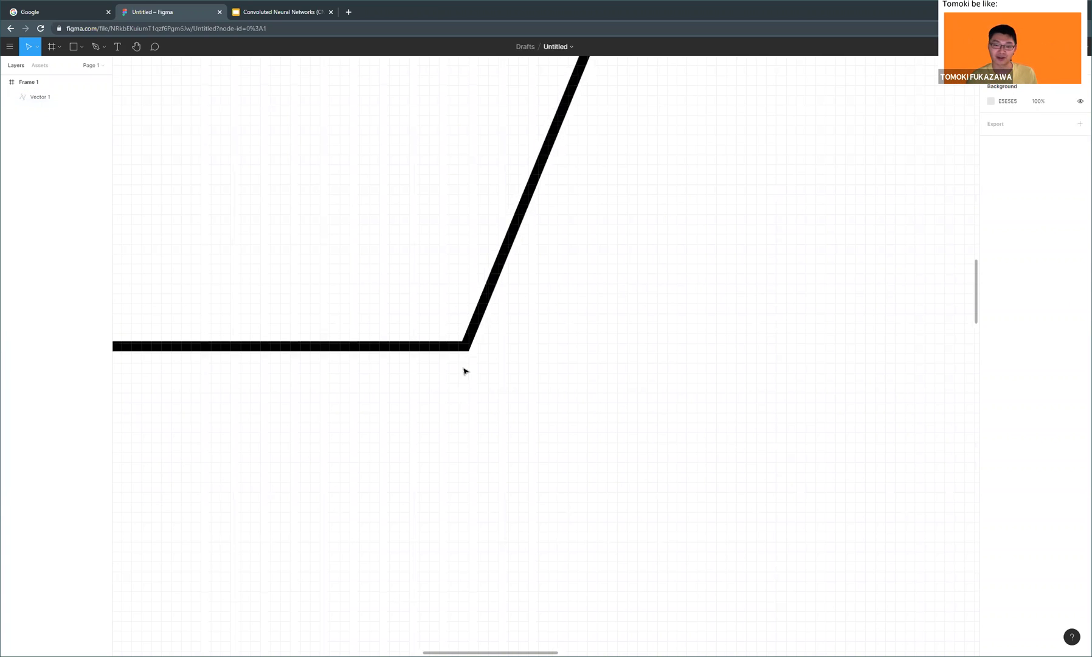
{"action": "left_click", "coordinate": [467, 321]}
{"action": "scroll", "coordinate": [435, 350], "scroll_direction": "up", "scroll_amount": 5}
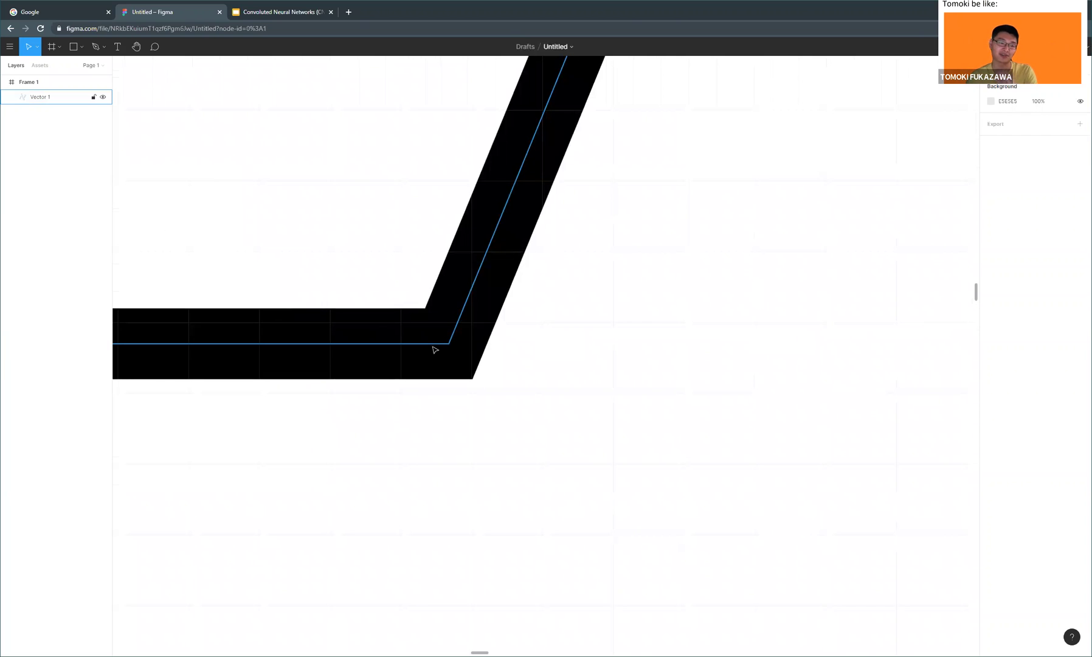
{"action": "scroll", "coordinate": [446, 345], "scroll_direction": "up", "scroll_amount": 3}
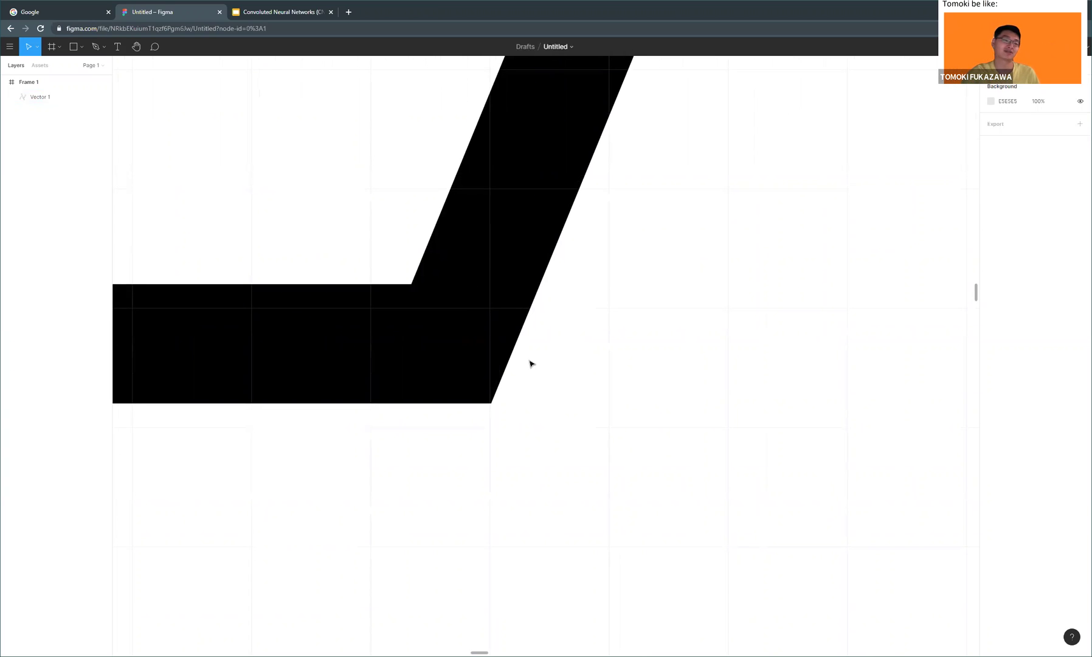
{"action": "scroll", "coordinate": [506, 332], "scroll_direction": "down", "scroll_amount": 6}
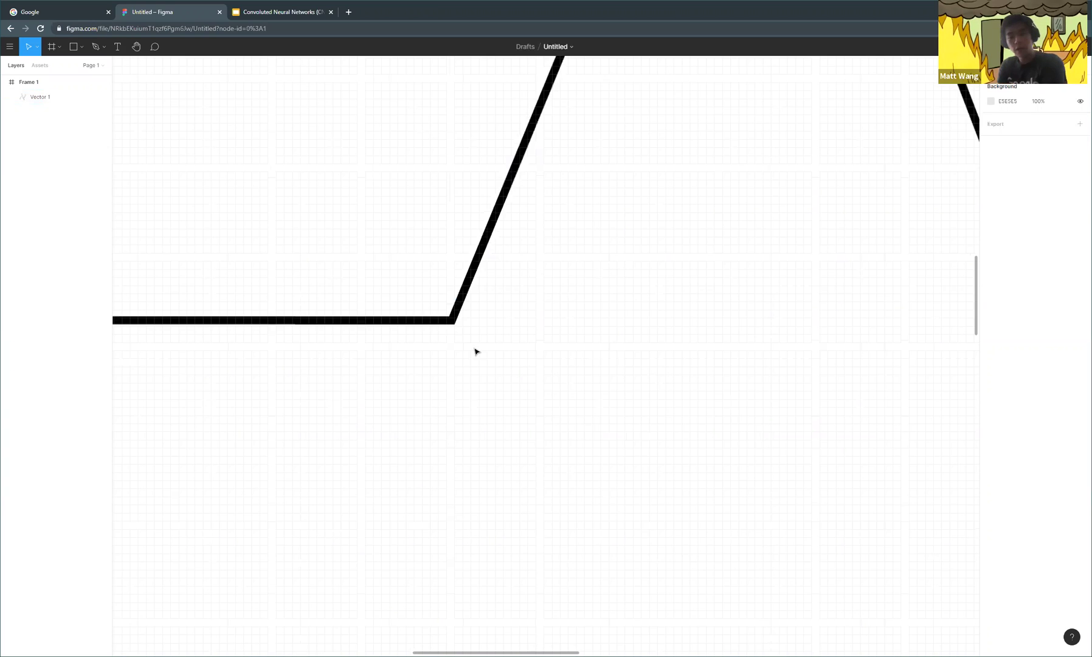
{"action": "scroll", "coordinate": [489, 358], "scroll_direction": "down", "scroll_amount": 5}
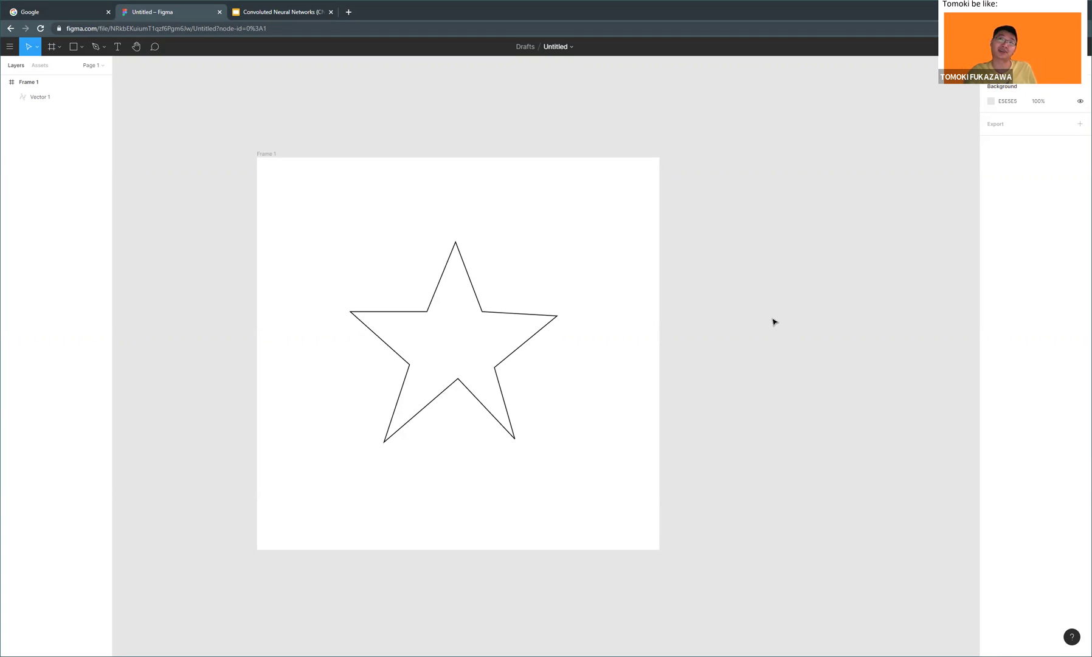
{"action": "left_click_drag", "start_coordinate": [672, 254], "coordinate": [753, 346]}
{"action": "scroll", "coordinate": [508, 364], "scroll_direction": "up", "scroll_amount": 5}
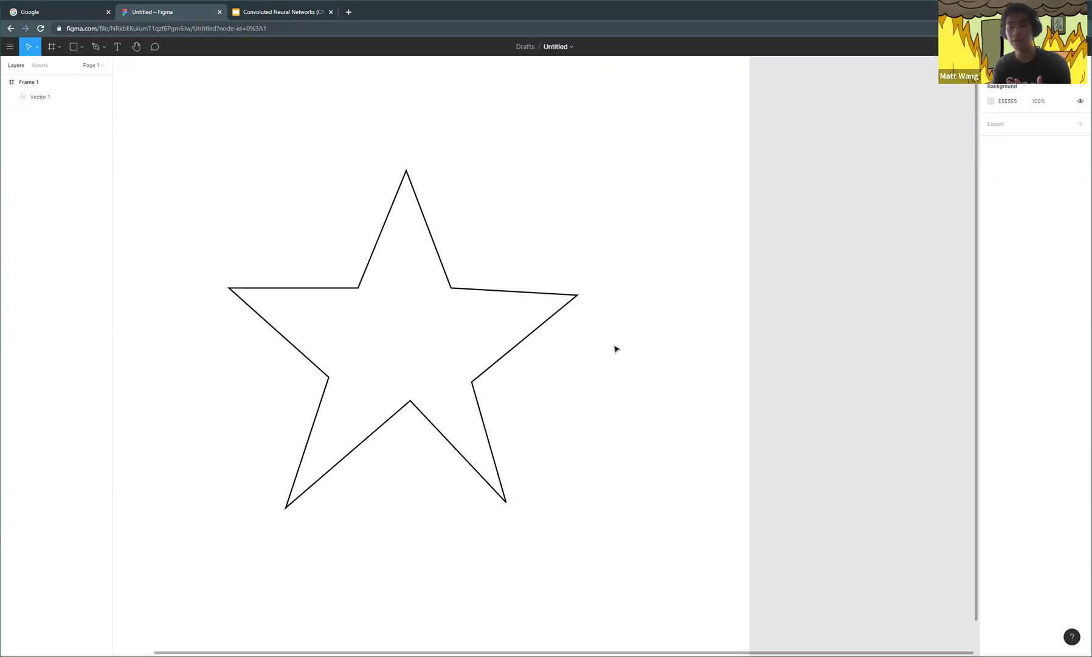
{"action": "scroll", "coordinate": [480, 350], "scroll_direction": "down", "scroll_amount": 3}
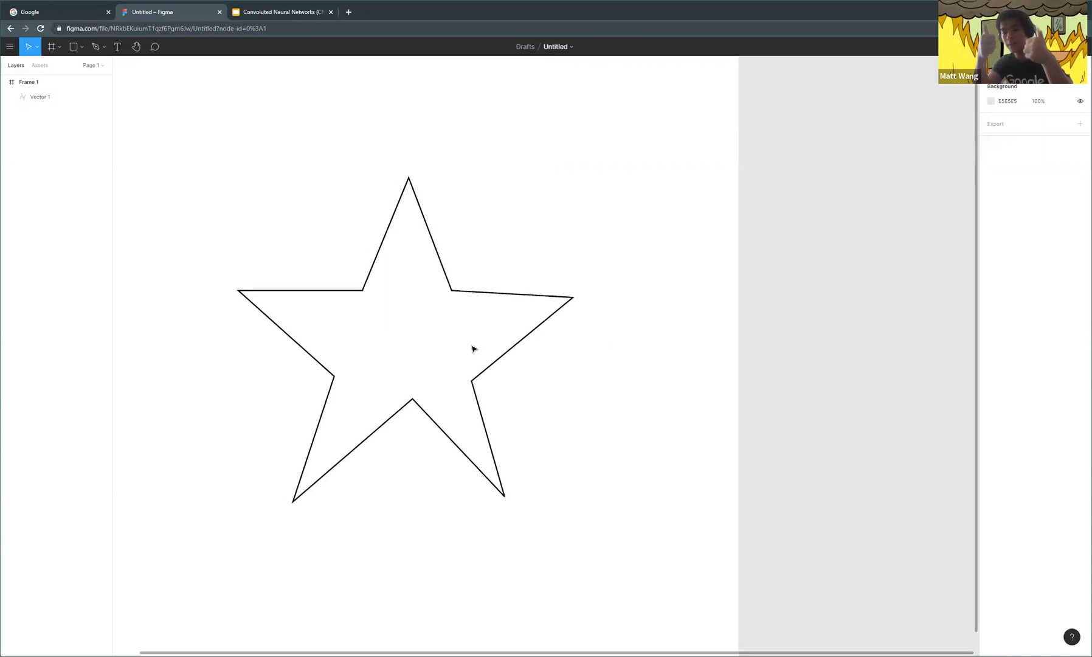
{"action": "scroll", "coordinate": [543, 358], "scroll_direction": "up", "scroll_amount": 1}
{"action": "scroll", "coordinate": [309, 349], "scroll_direction": "up", "scroll_amount": 2}
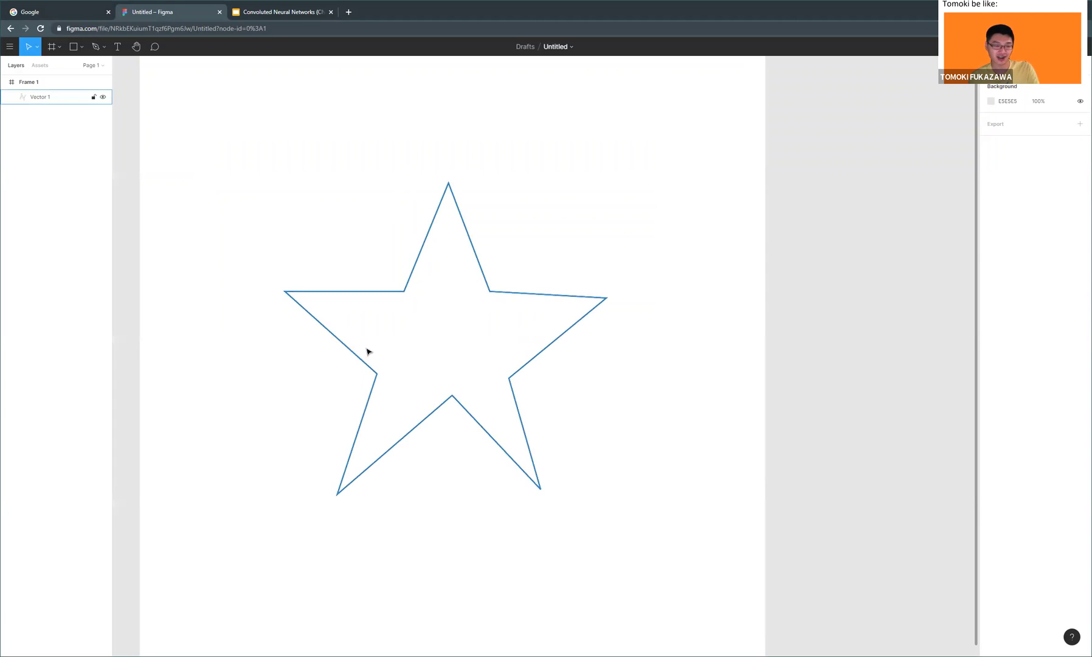
{"action": "scroll", "coordinate": [822, 370], "scroll_direction": "down", "scroll_amount": 2}
{"action": "scroll", "coordinate": [816, 342], "scroll_direction": "up", "scroll_amount": 2}
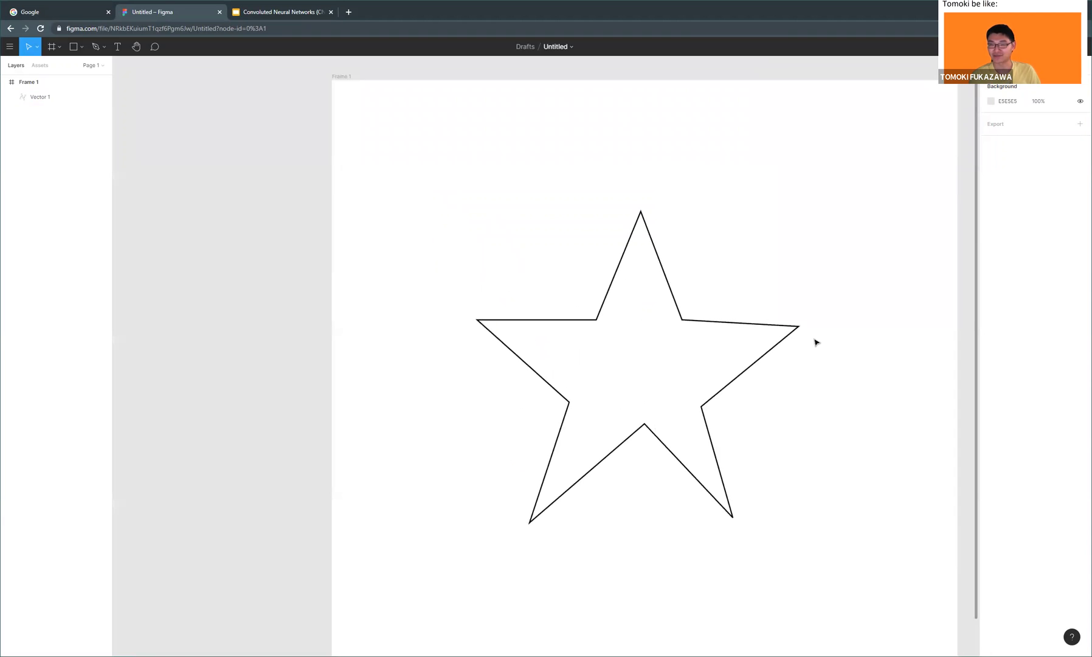
{"action": "scroll", "coordinate": [855, 351], "scroll_direction": "up", "scroll_amount": 1}
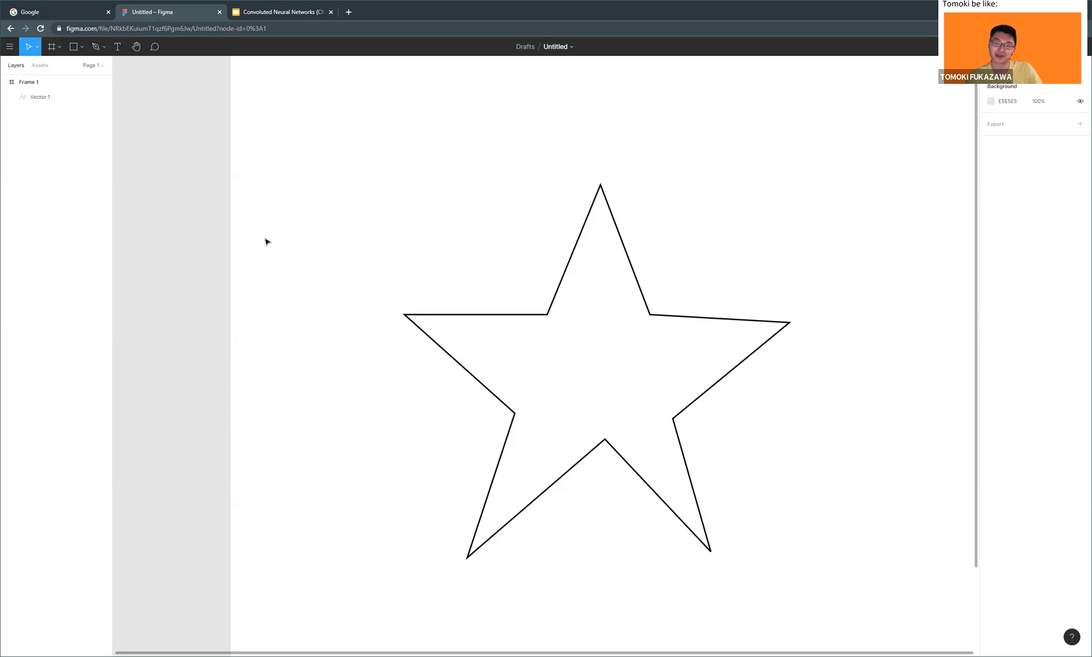
{"action": "scroll", "coordinate": [276, 246], "scroll_direction": "down", "scroll_amount": 5}
{"action": "scroll", "coordinate": [289, 247], "scroll_direction": "up", "scroll_amount": 2}
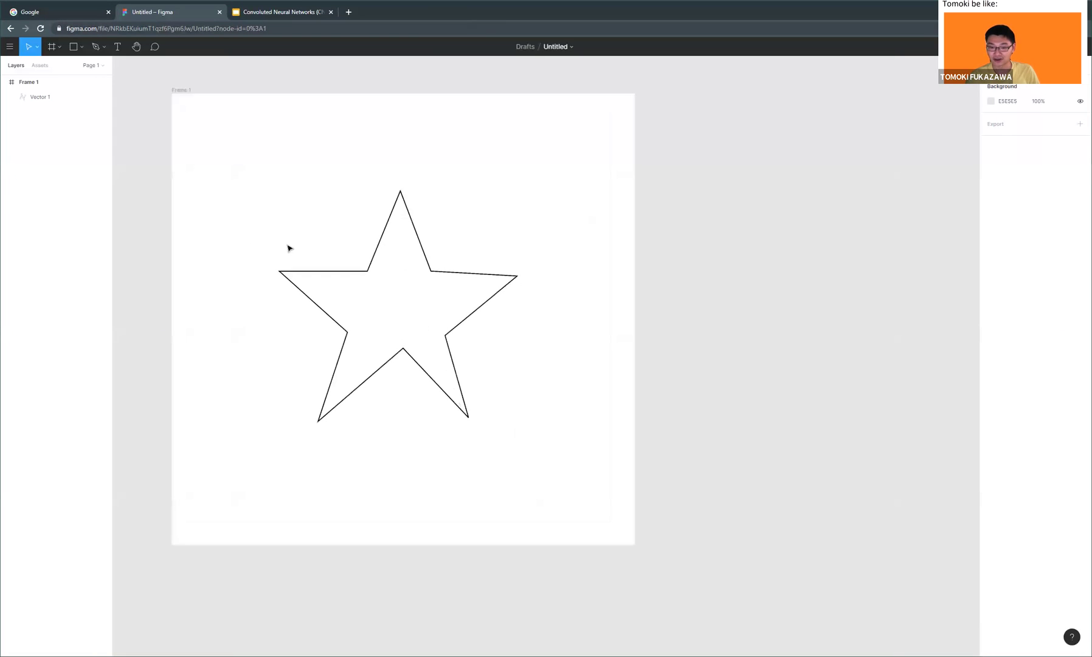
{"action": "scroll", "coordinate": [290, 282], "scroll_direction": "up", "scroll_amount": 3}
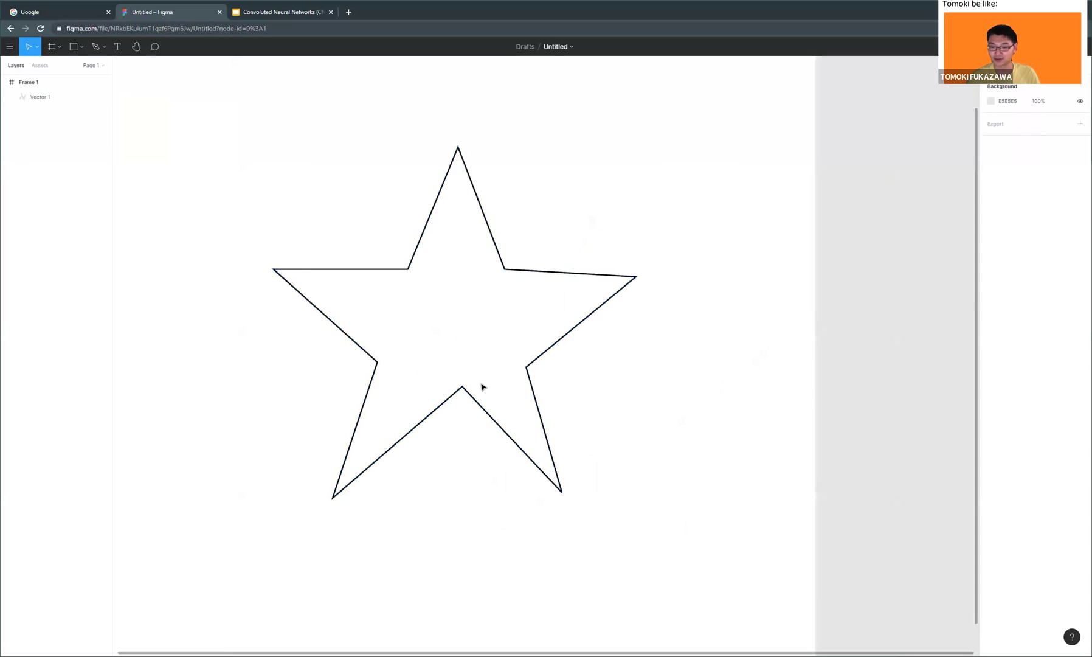
{"action": "scroll", "coordinate": [482, 386], "scroll_direction": "down", "scroll_amount": 3}
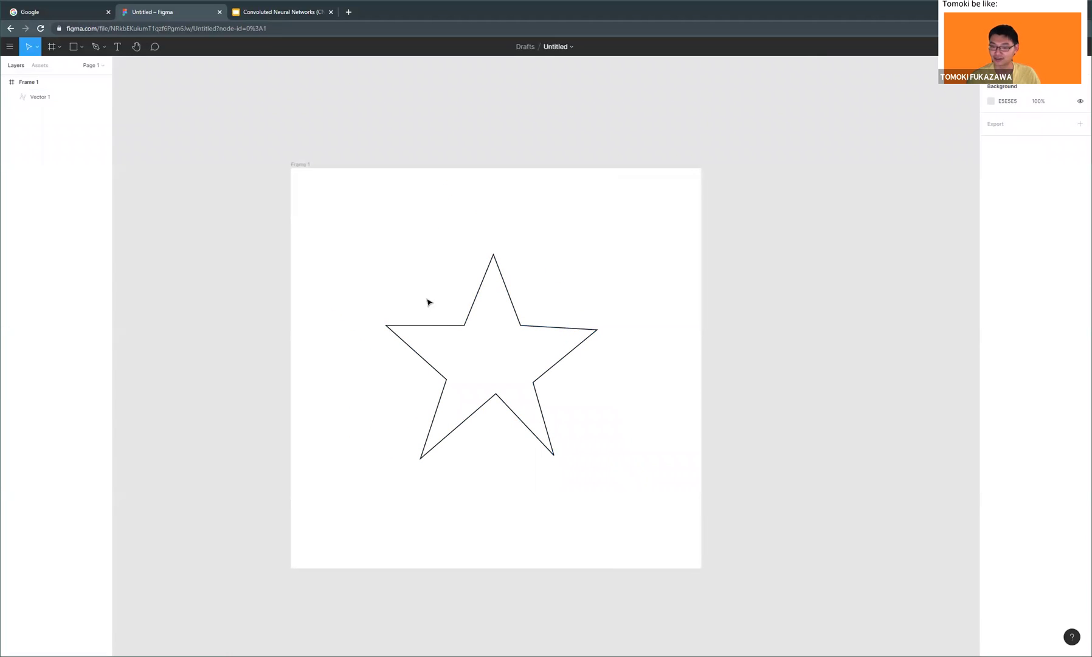
- Change the star's stroke colour to red FF0000 and deselect the star
{"action": "left_click", "coordinate": [459, 302]}
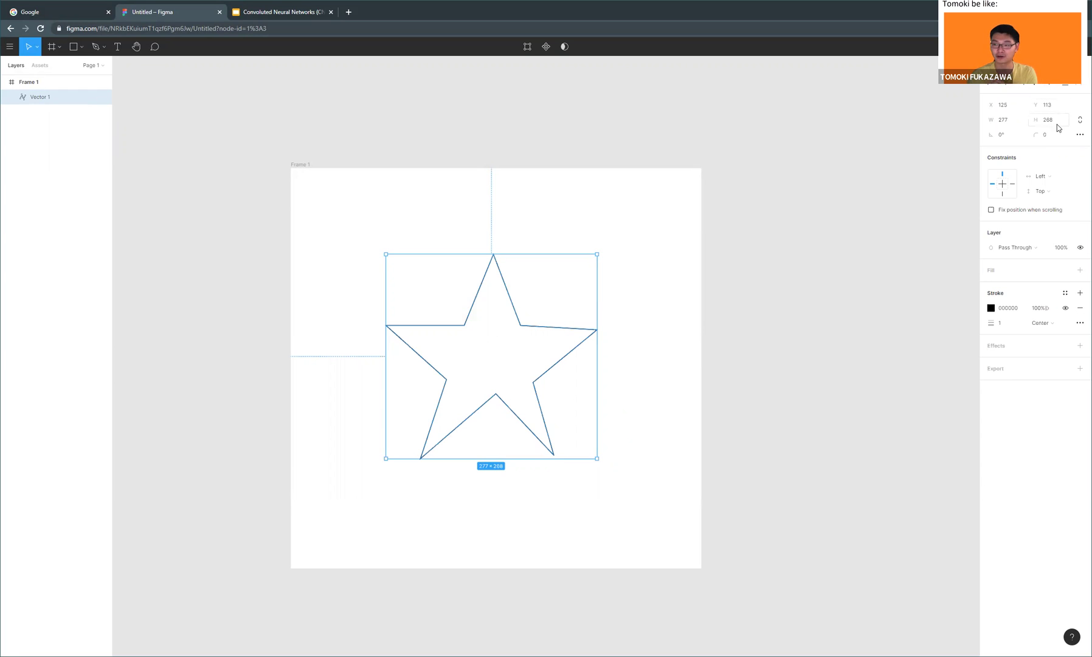
{"action": "left_click", "coordinate": [991, 309]}
{"action": "left_click_drag", "start_coordinate": [927, 367], "coordinate": [966, 328]}
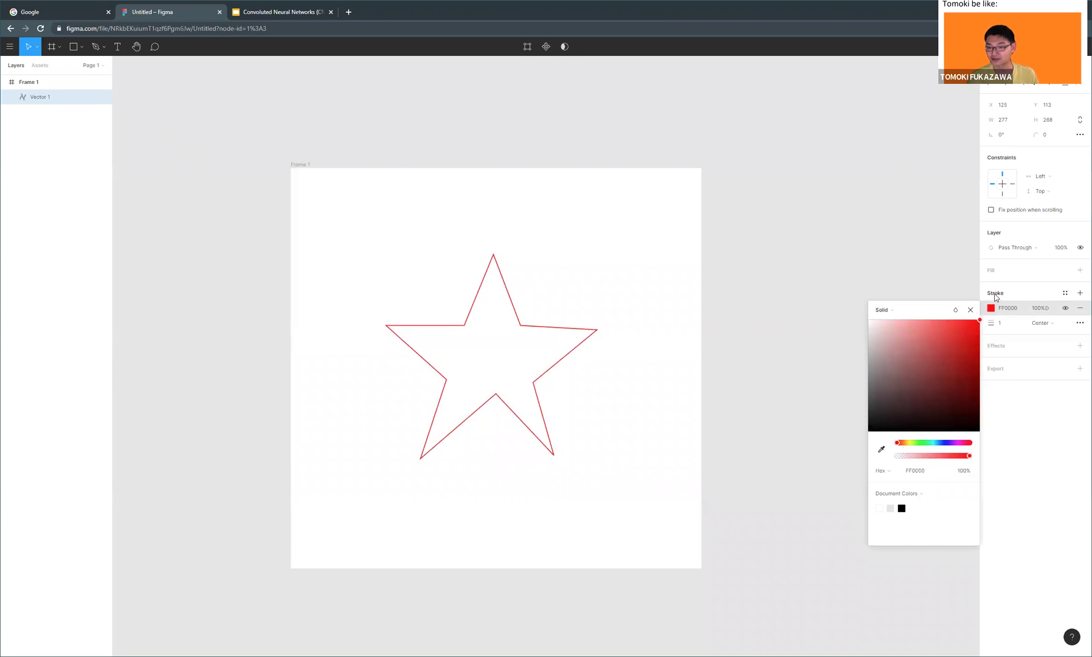
{"action": "left_click", "coordinate": [739, 225]}
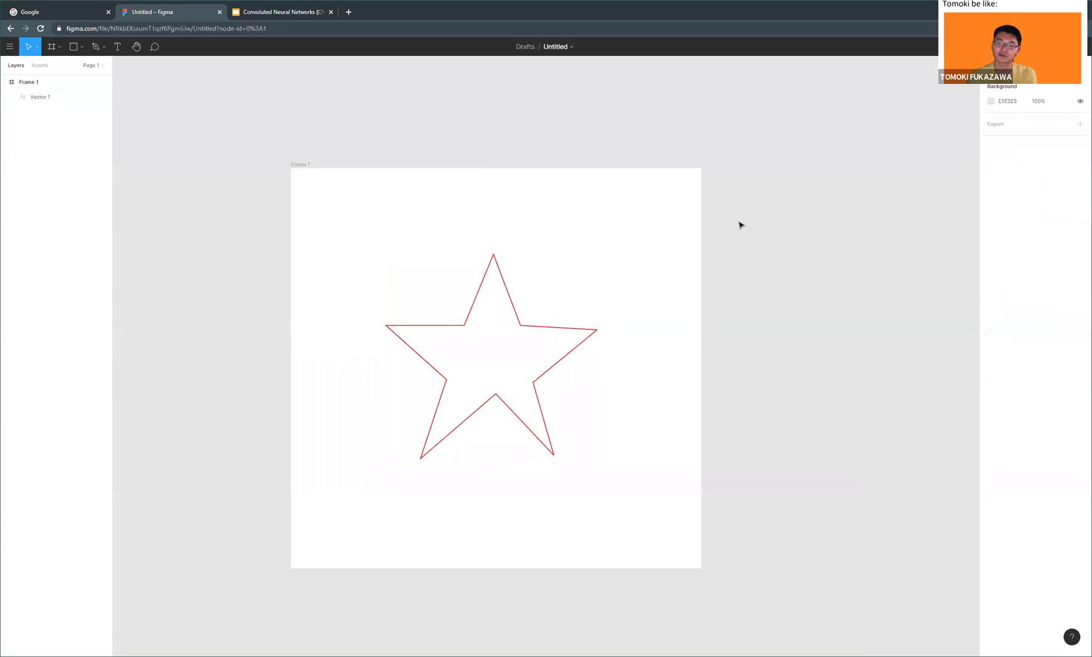
- Set the star's stroke weight to 40 and nudge the star slightly to the right within the frame
{"action": "left_click", "coordinate": [534, 327]}
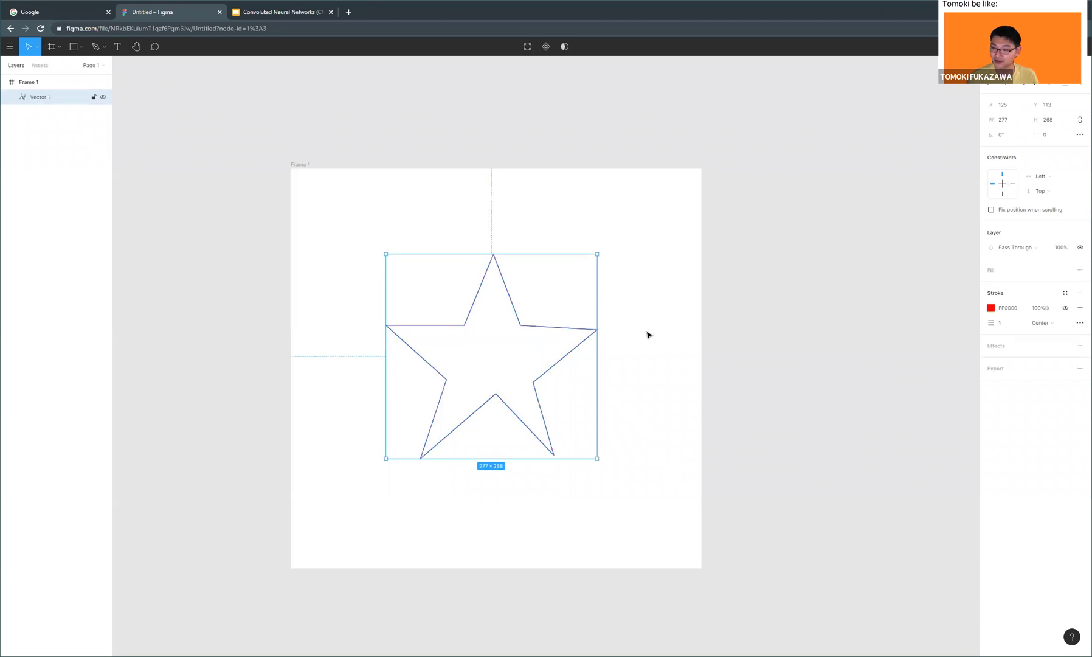
{"action": "left_click", "coordinate": [1005, 327]}
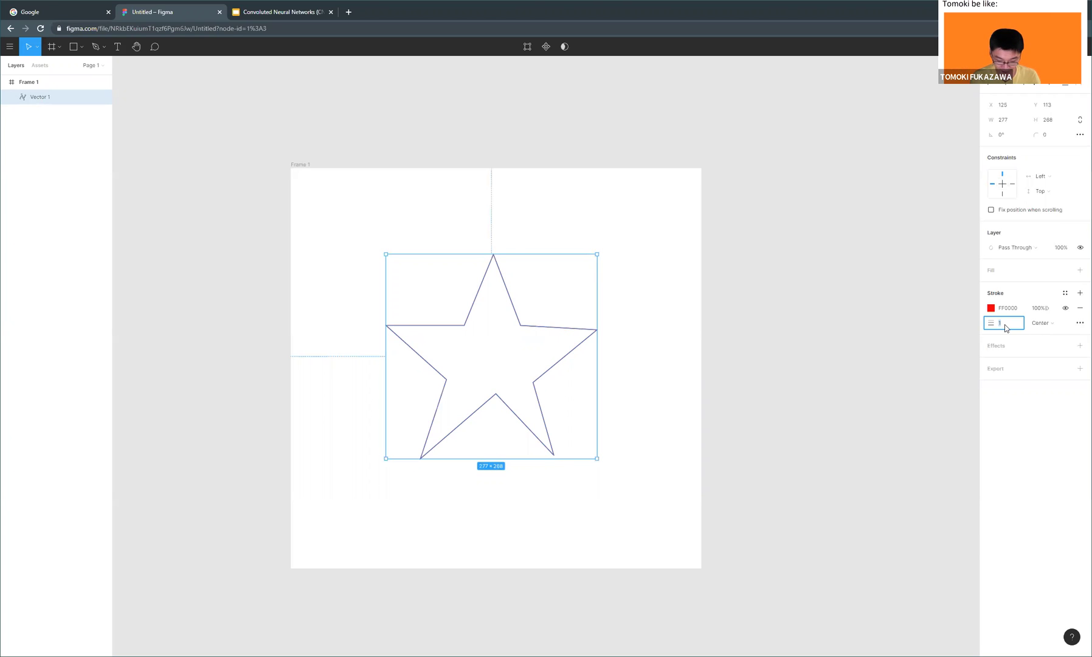
{"action": "key", "text": "Return"}
{"action": "left_click", "coordinate": [662, 425]}
{"action": "left_click_drag", "start_coordinate": [546, 419], "coordinate": [556, 419]}
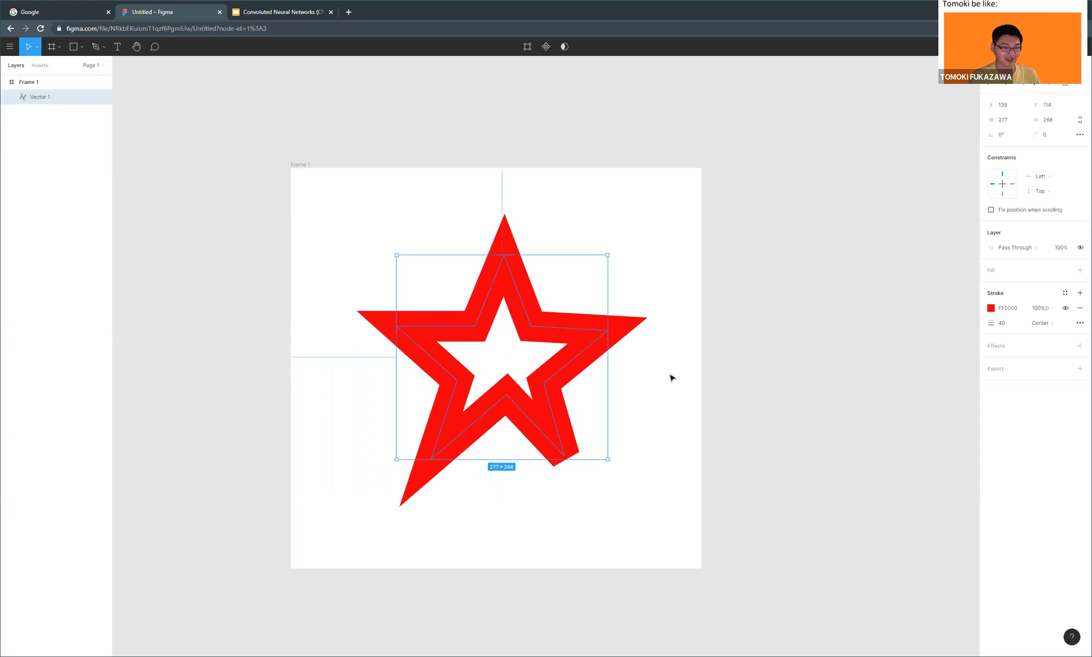
- Add a solid fill to the star, change its colour to blue 0085FF, and deselect the star
{"action": "left_click", "coordinate": [672, 377]}
{"action": "left_click", "coordinate": [599, 333]}
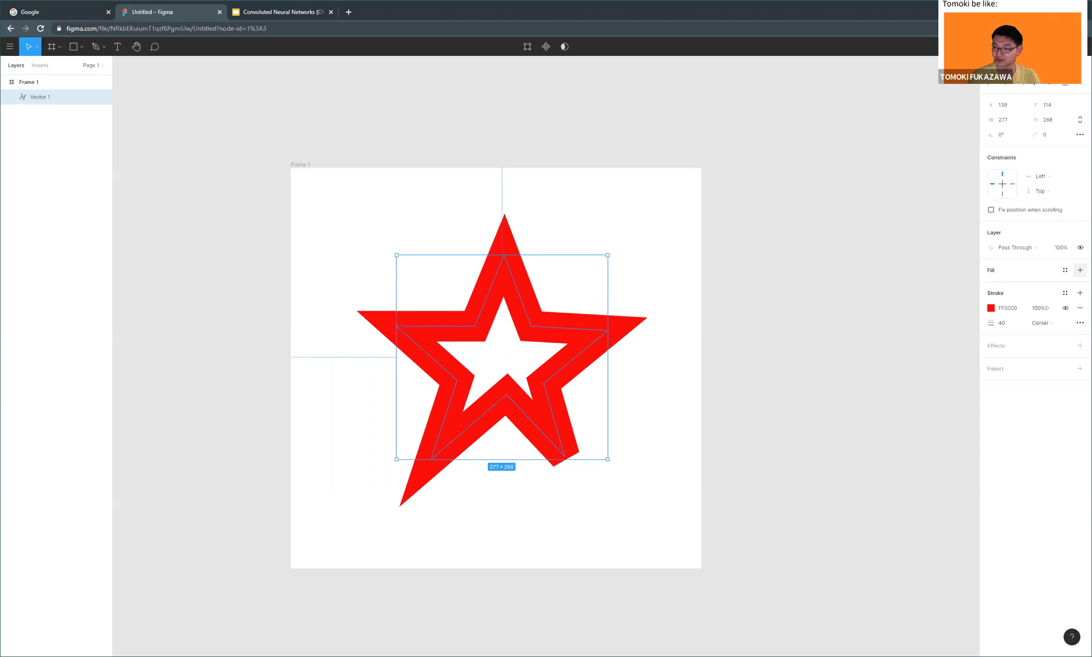
{"action": "left_click", "coordinate": [1079, 270]}
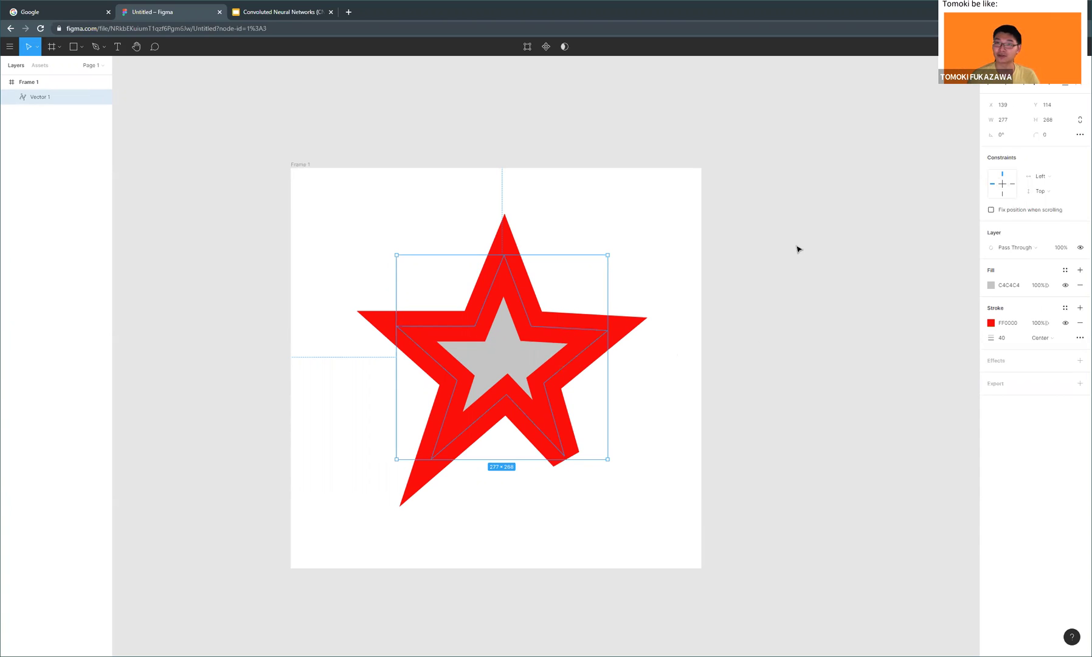
{"action": "left_click", "coordinate": [991, 285]}
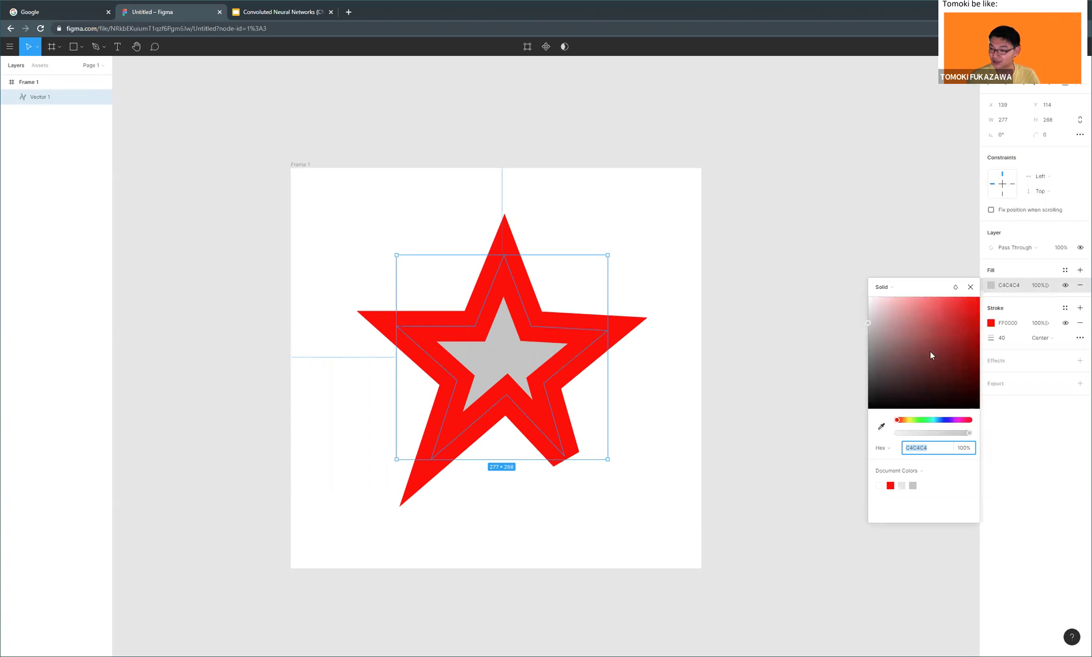
{"action": "left_click", "coordinate": [937, 419]}
{"action": "left_click_drag", "start_coordinate": [917, 344], "coordinate": [1038, 248]}
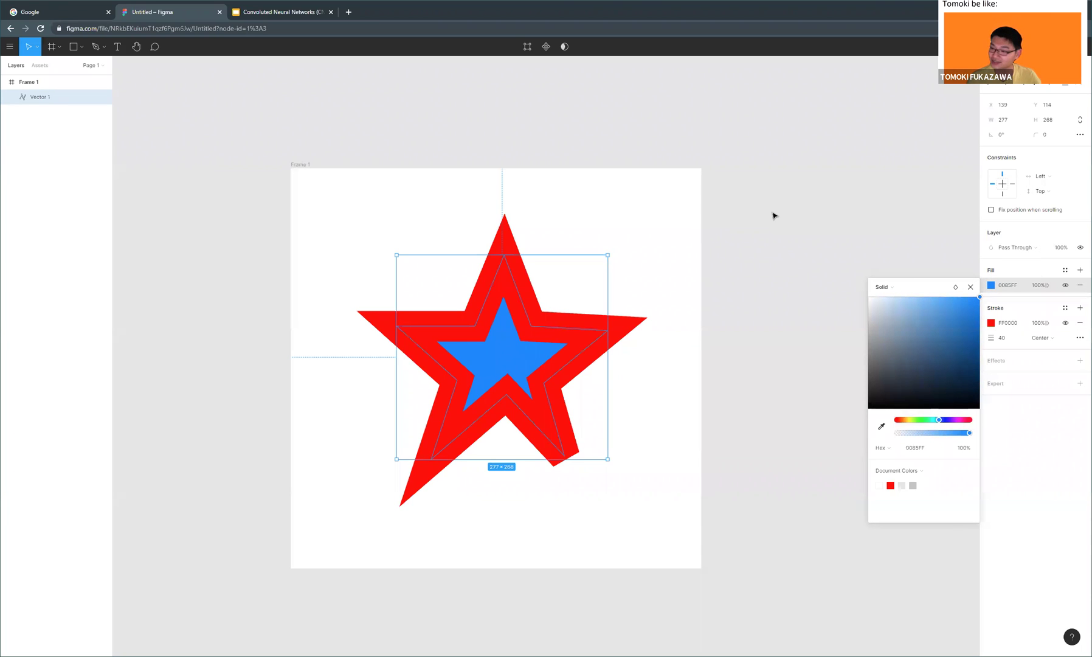
{"action": "left_click", "coordinate": [754, 280]}
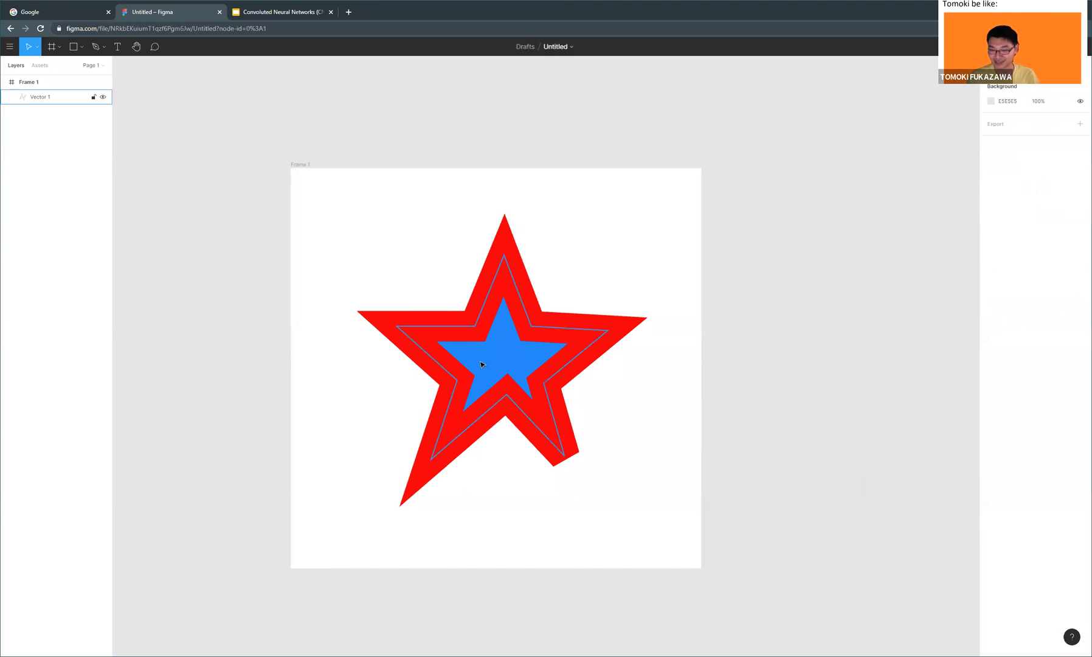
- Examine how the star's blue fill and red stroke relate to its underlying vector path
{"action": "left_click", "coordinate": [497, 370]}
{"action": "left_click", "coordinate": [751, 312]}
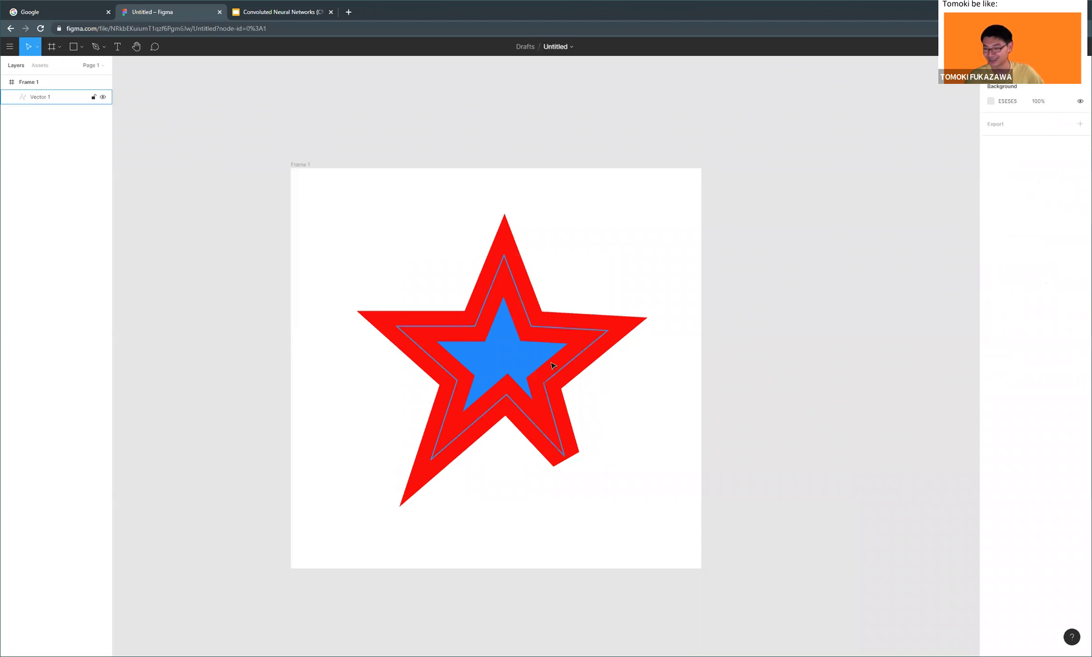
{"action": "left_click", "coordinate": [584, 352]}
{"action": "left_click", "coordinate": [816, 339]}
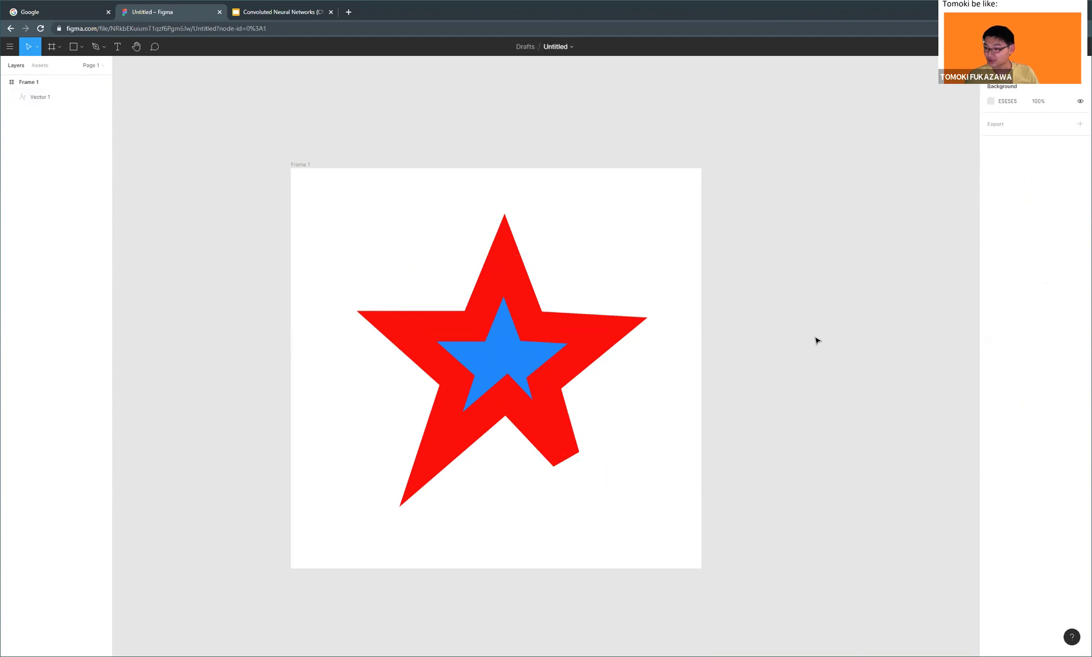
{"action": "left_click", "coordinate": [599, 343]}
{"action": "left_click", "coordinate": [795, 295]}
{"action": "left_click", "coordinate": [462, 348]}
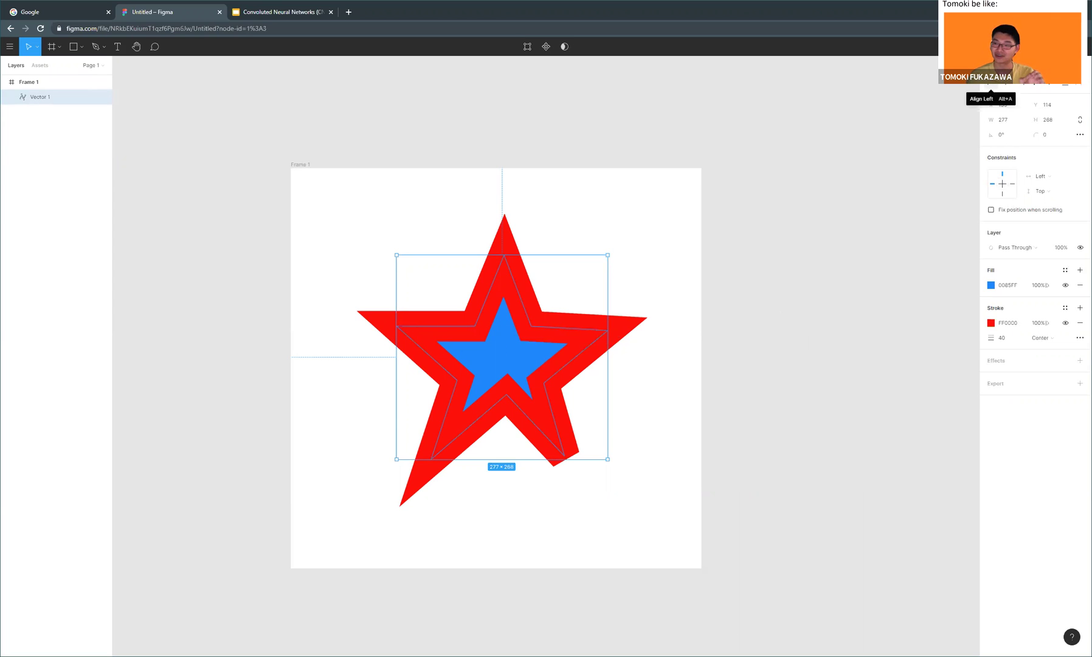
{"action": "left_click", "coordinate": [662, 343]}
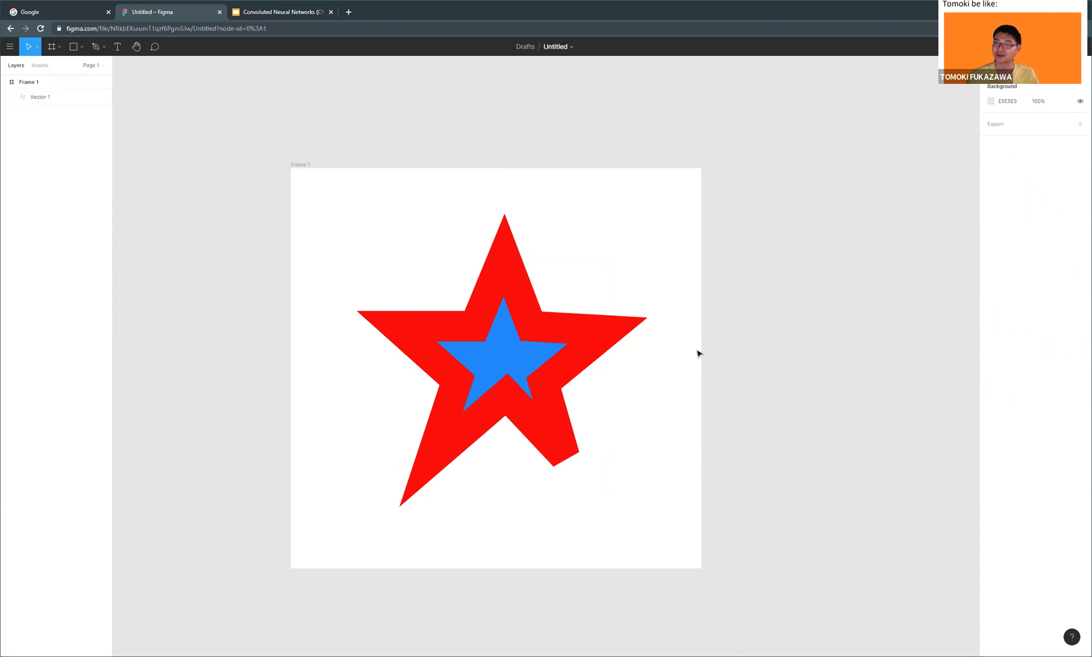
{"action": "left_click", "coordinate": [515, 340]}
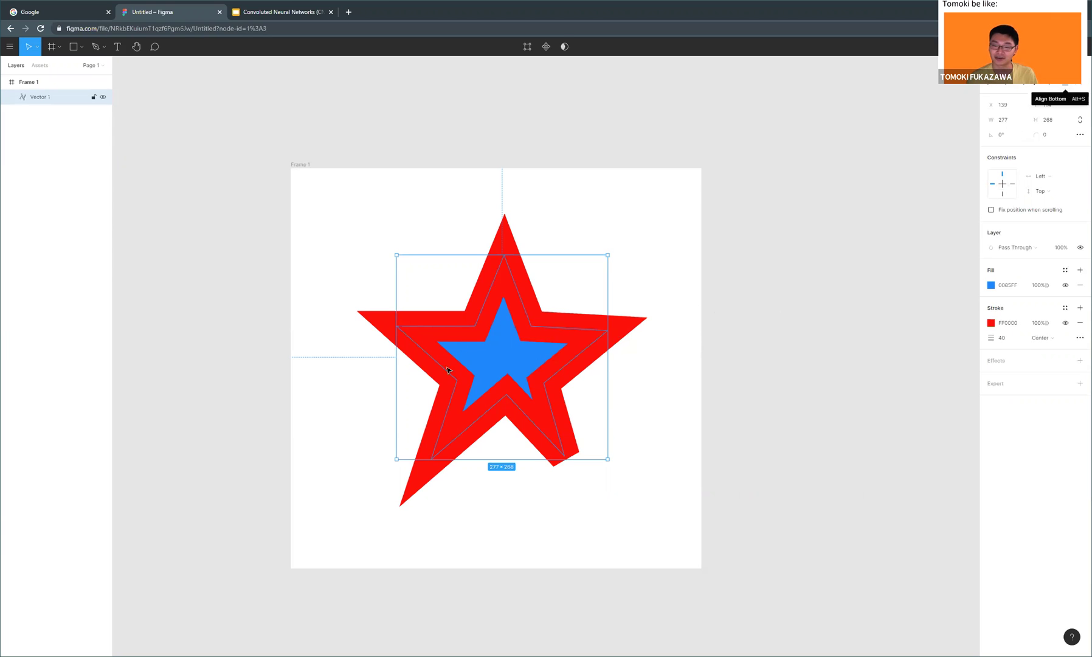
- Move the star slightly up and to the left within the frame, to X 124, Y 106, and deselect it
{"action": "mouse_move", "coordinate": [456, 374]}
{"action": "left_mouse_down"}
{"action": "mouse_move", "coordinate": [378, 326]}
{"action": "mouse_move", "coordinate": [457, 371]}
{"action": "left_mouse_up"}
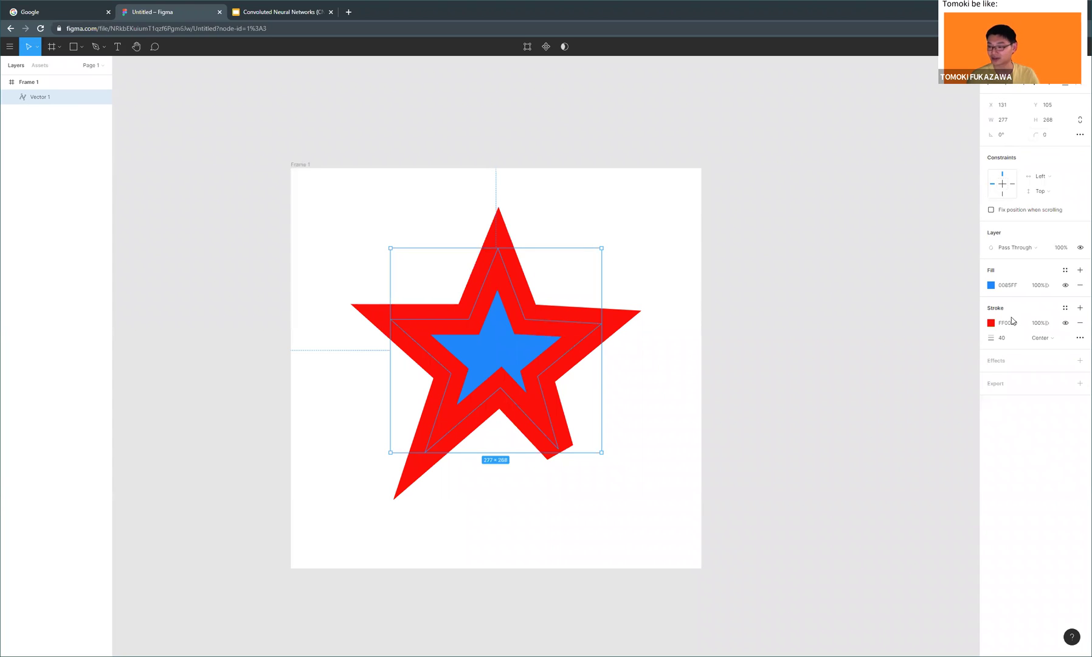
{"action": "key", "text": "ctrl+z"}
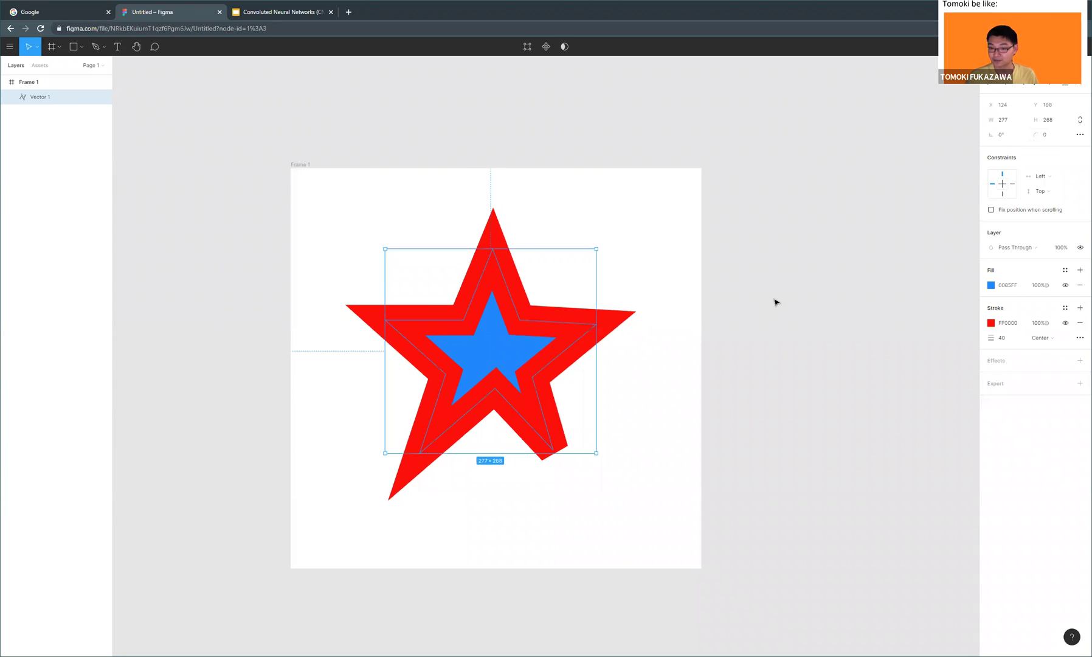
{"action": "left_click", "coordinate": [767, 304]}
{"action": "scroll", "coordinate": [486, 346], "scroll_direction": "up", "scroll_amount": 5}
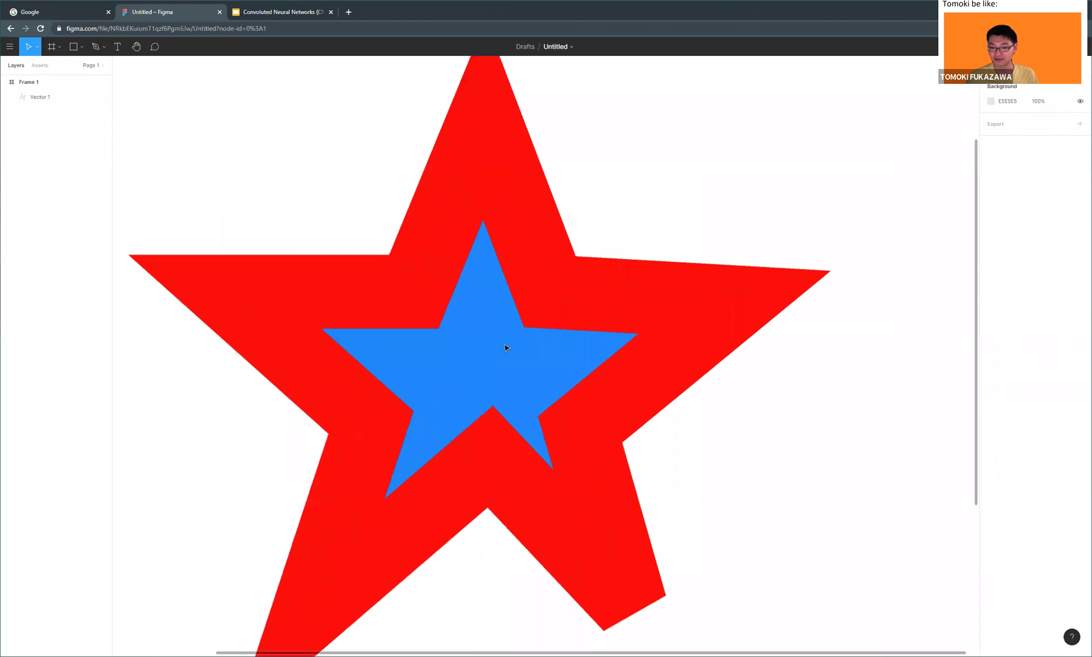
{"action": "left_click", "coordinate": [504, 331]}
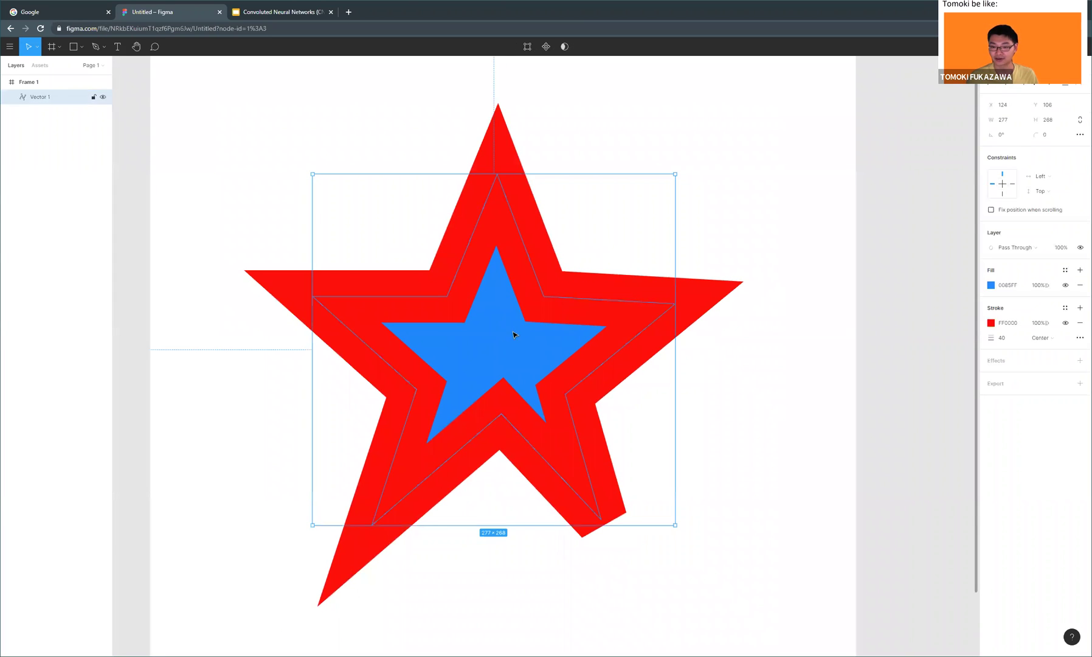
{"action": "left_click", "coordinate": [697, 214]}
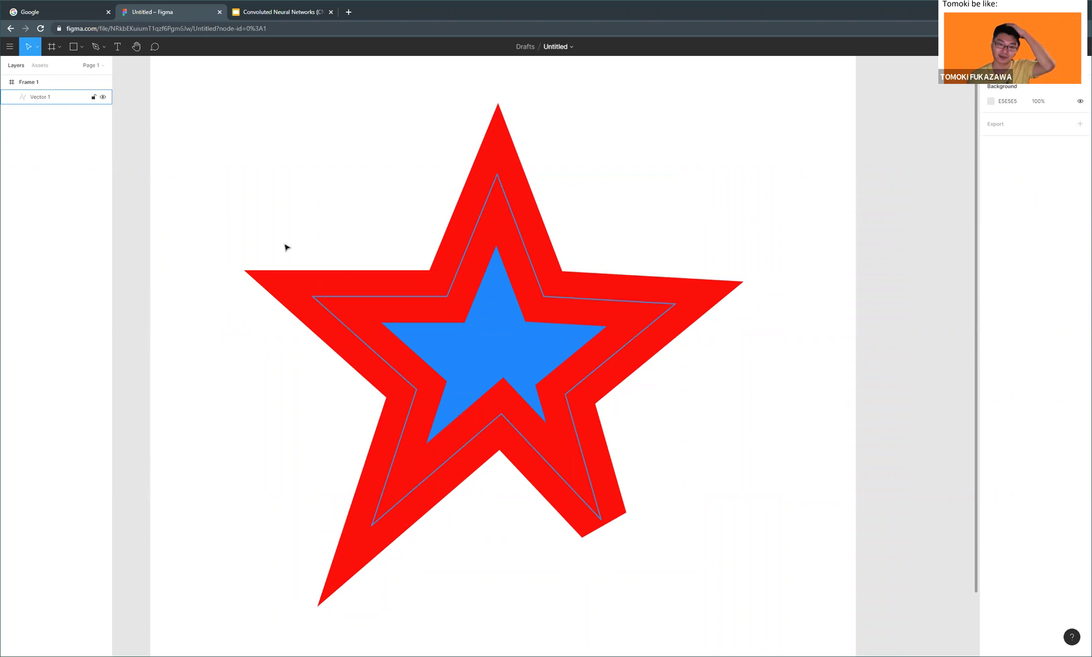
{"action": "left_click", "coordinate": [95, 47]}
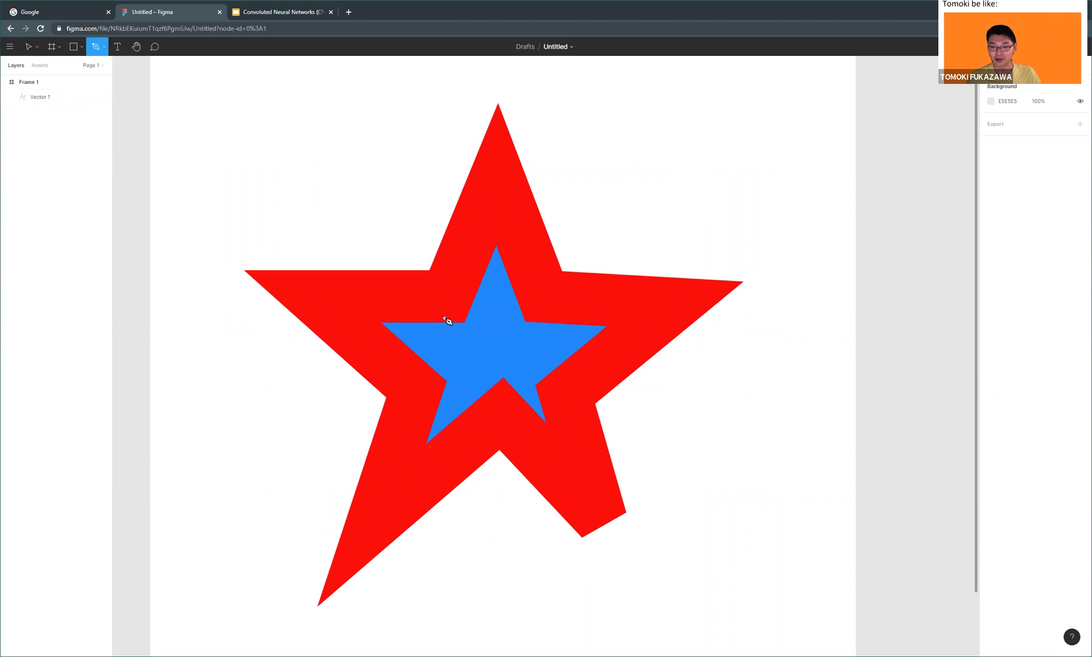
{"action": "left_click", "coordinate": [28, 47]}
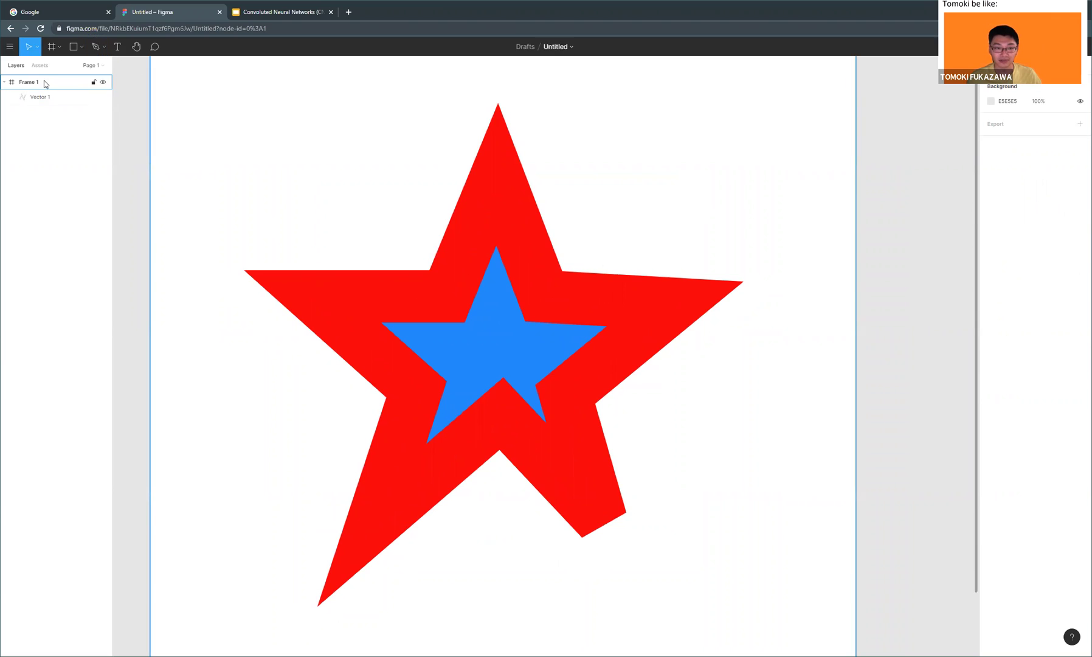
{"action": "left_click", "coordinate": [155, 47]}
{"action": "left_click", "coordinate": [28, 48]}
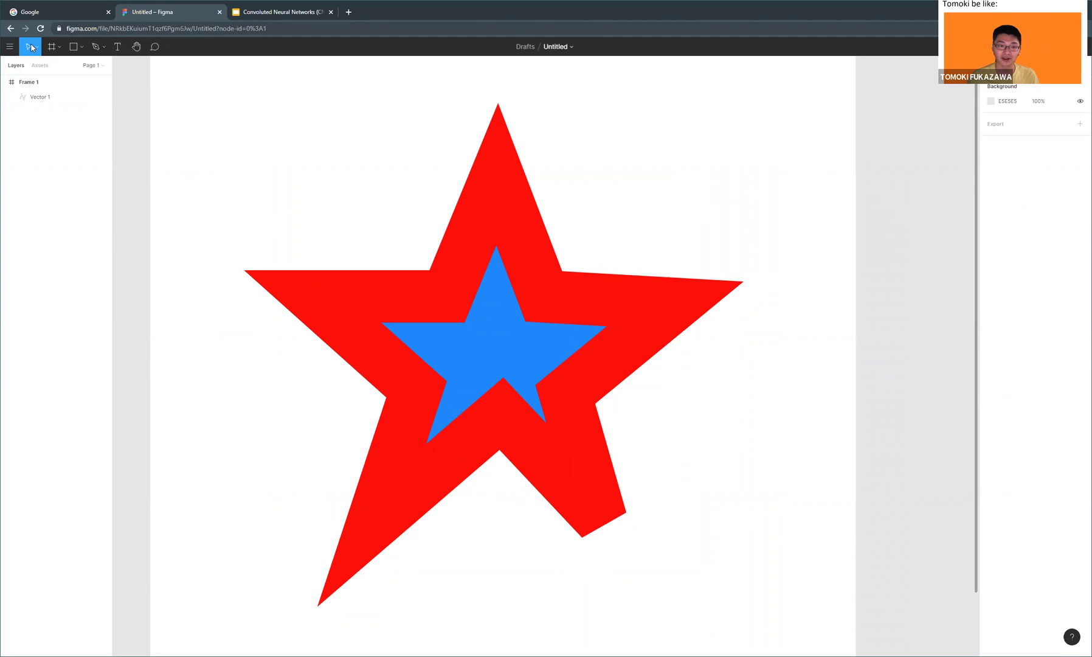
- Open the star for vector editing and move its upper-left inner corner point inward to X 244, Y 211
{"action": "double_click", "coordinate": [575, 318]}
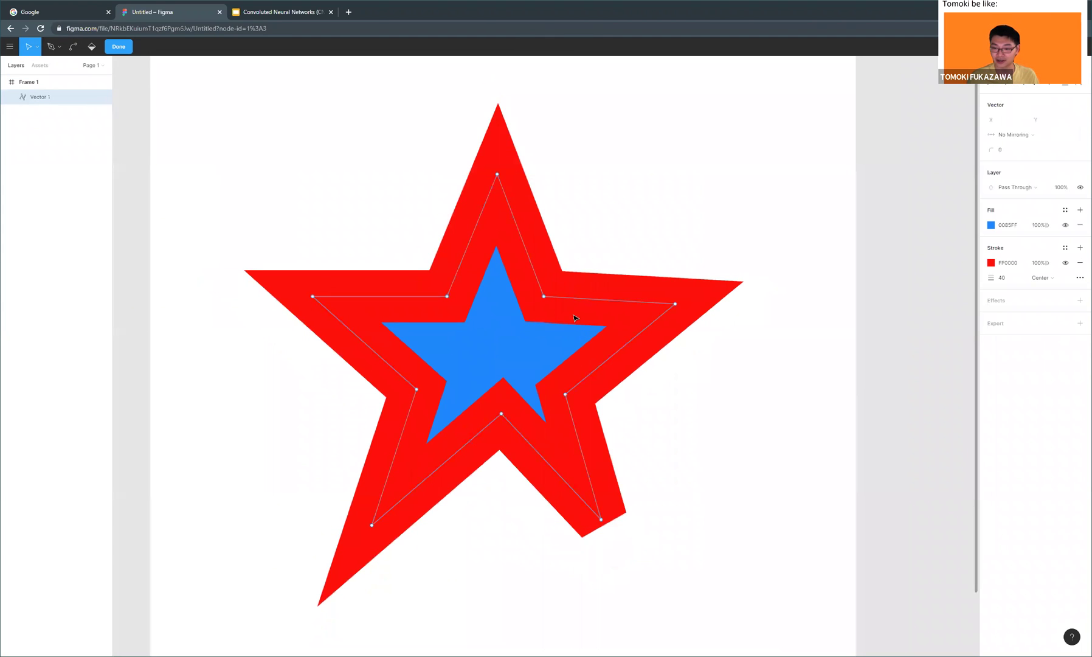
{"action": "scroll", "coordinate": [574, 316], "scroll_direction": "down", "scroll_amount": 3}
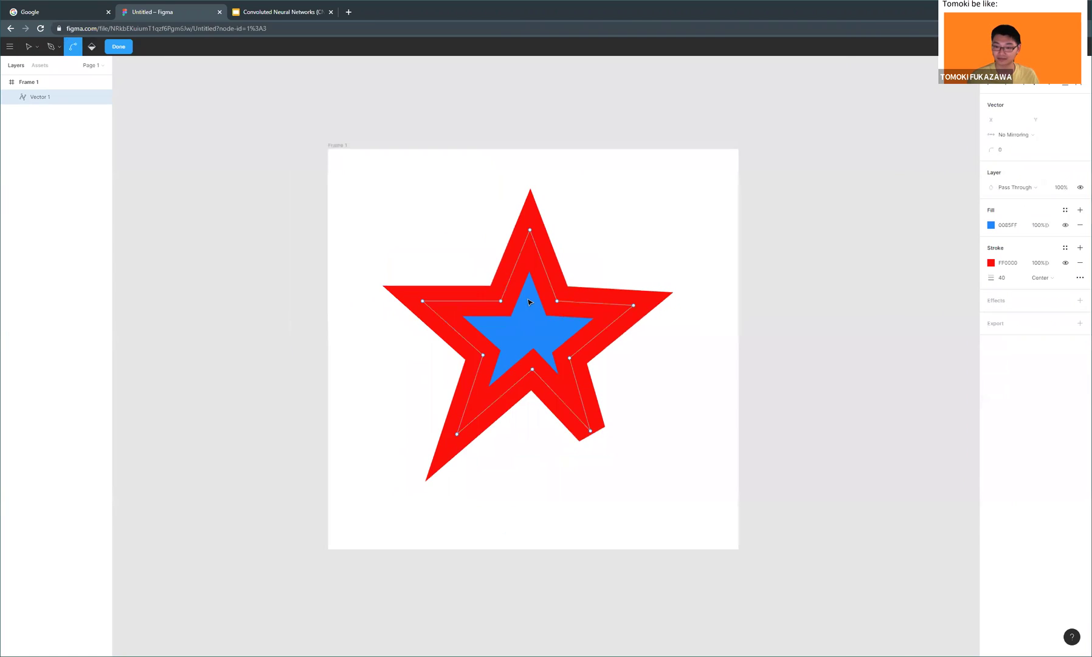
{"action": "scroll", "coordinate": [529, 376], "scroll_direction": "up", "scroll_amount": 5}
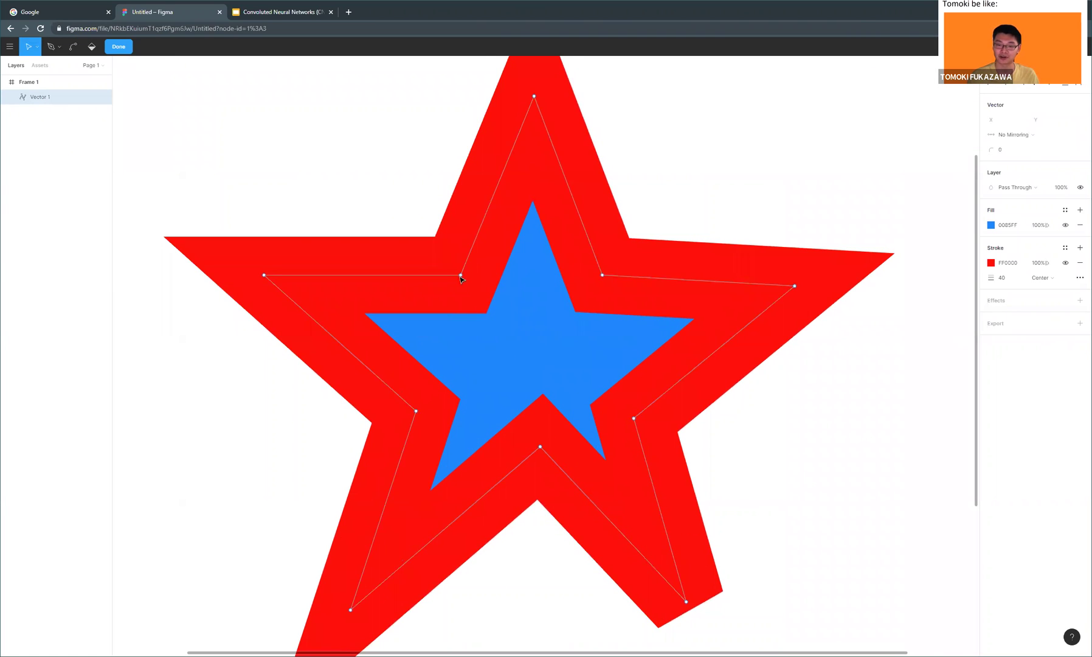
{"action": "left_click_drag", "start_coordinate": [461, 276], "coordinate": [494, 299]}
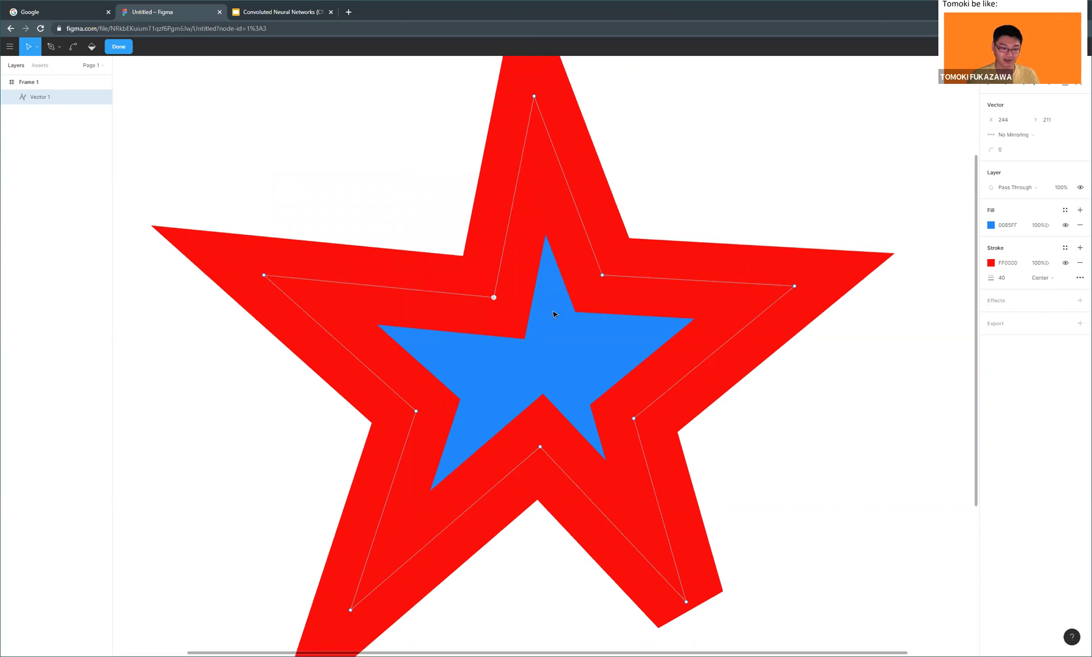
{"action": "scroll", "coordinate": [616, 363], "scroll_direction": "down", "scroll_amount": 2}
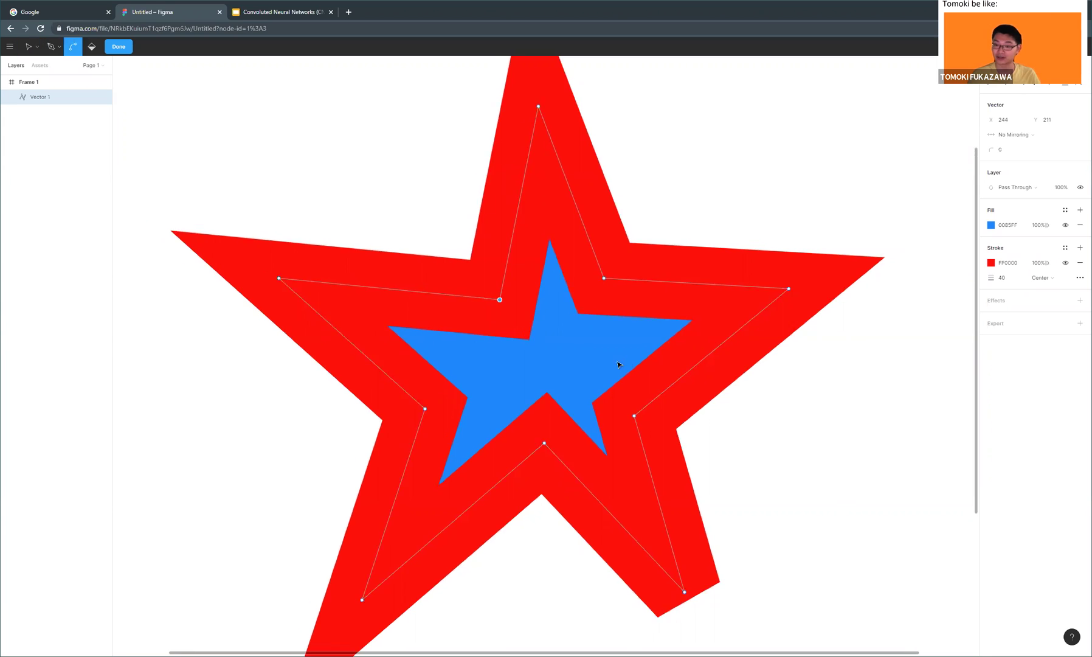
- Return the upper-left inner corner point to X 225, Y 199.3, level with the upper-right inner corner, and leave vector editing
{"action": "left_click_drag", "start_coordinate": [549, 333], "coordinate": [517, 312]}
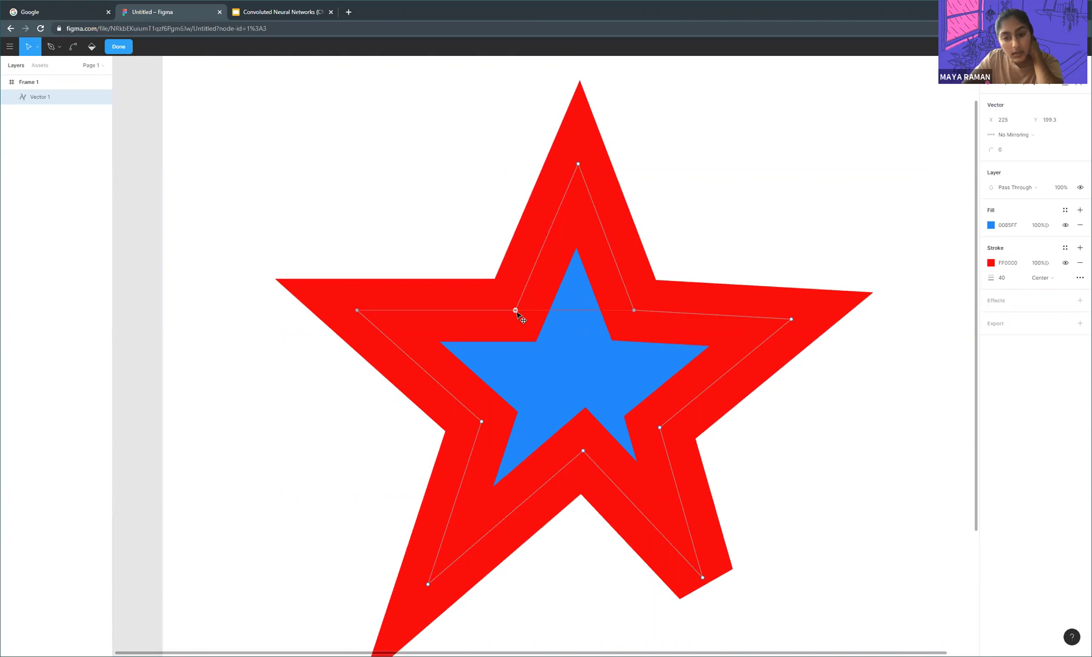
{"action": "left_click", "coordinate": [355, 234]}
{"action": "scroll", "coordinate": [743, 402], "scroll_direction": "down", "scroll_amount": 5}
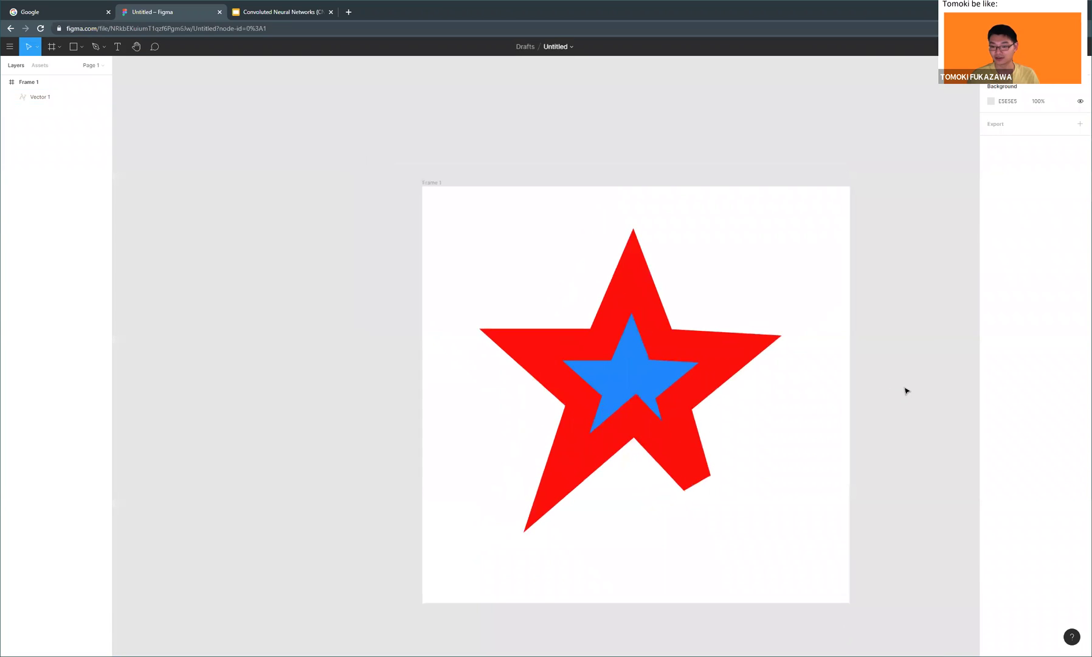
- Reopen the star for vector editing and shift its upper-left inner corner point slightly inward to X 228.5, Y 202.5
{"action": "scroll", "coordinate": [906, 390], "scroll_direction": "up", "scroll_amount": 5}
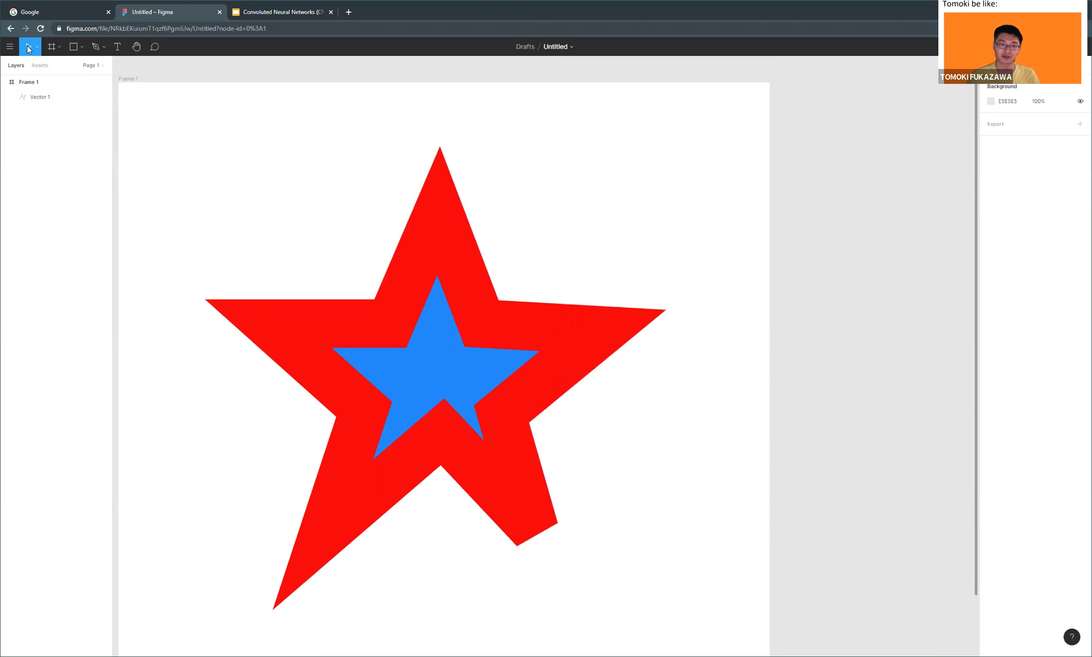
{"action": "left_click", "coordinate": [407, 319]}
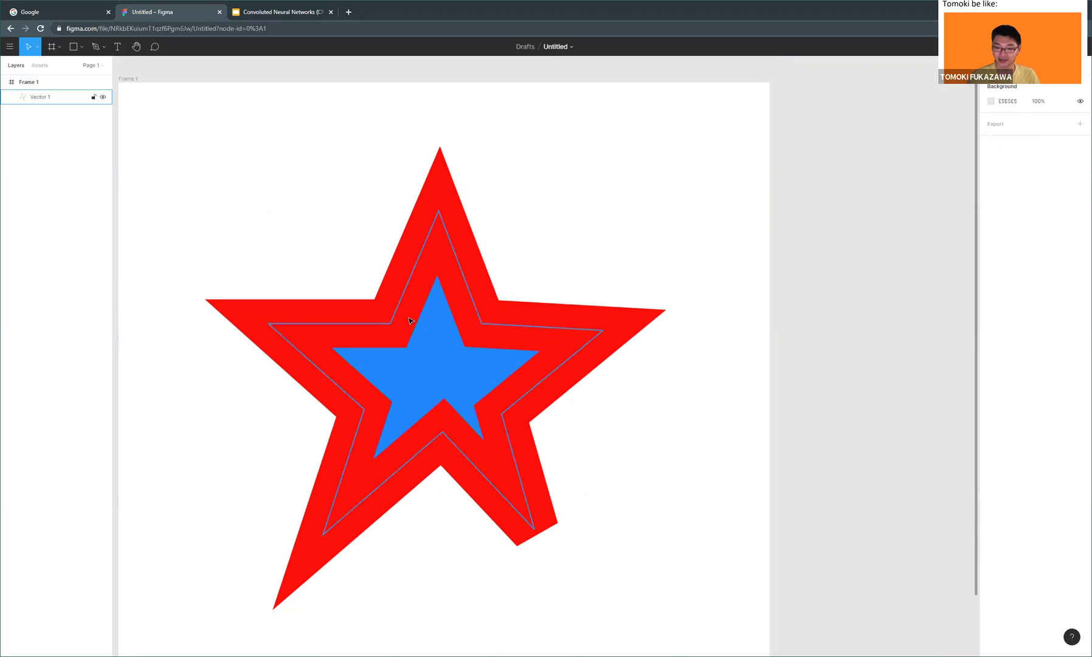
{"action": "double_click", "coordinate": [407, 318]}
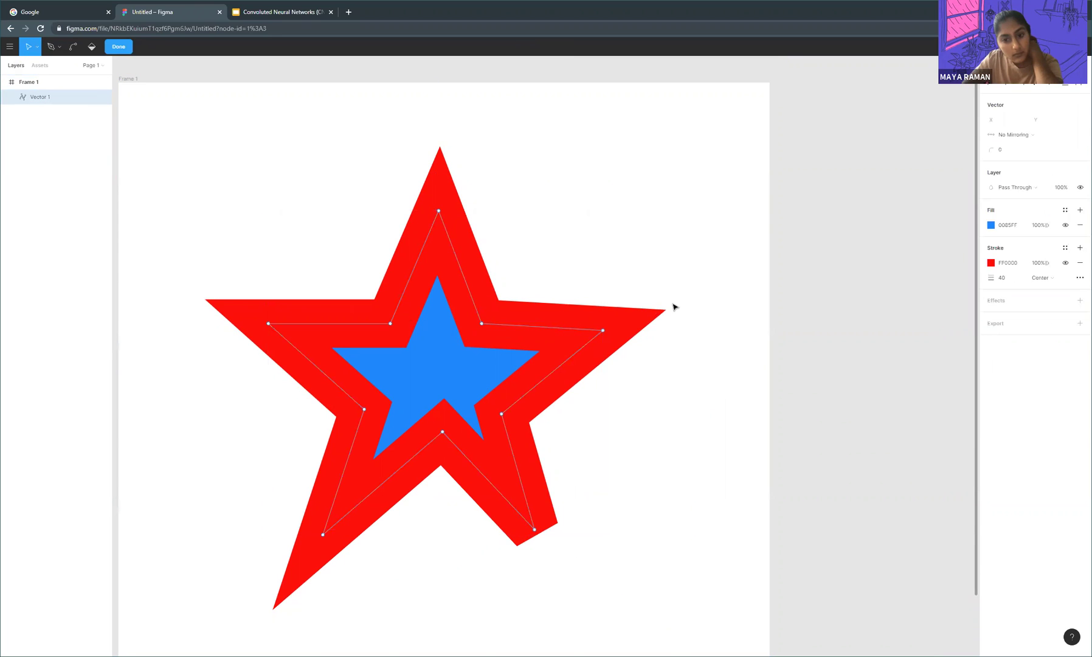
{"action": "scroll", "coordinate": [208, 344], "scroll_direction": "up", "scroll_amount": 2}
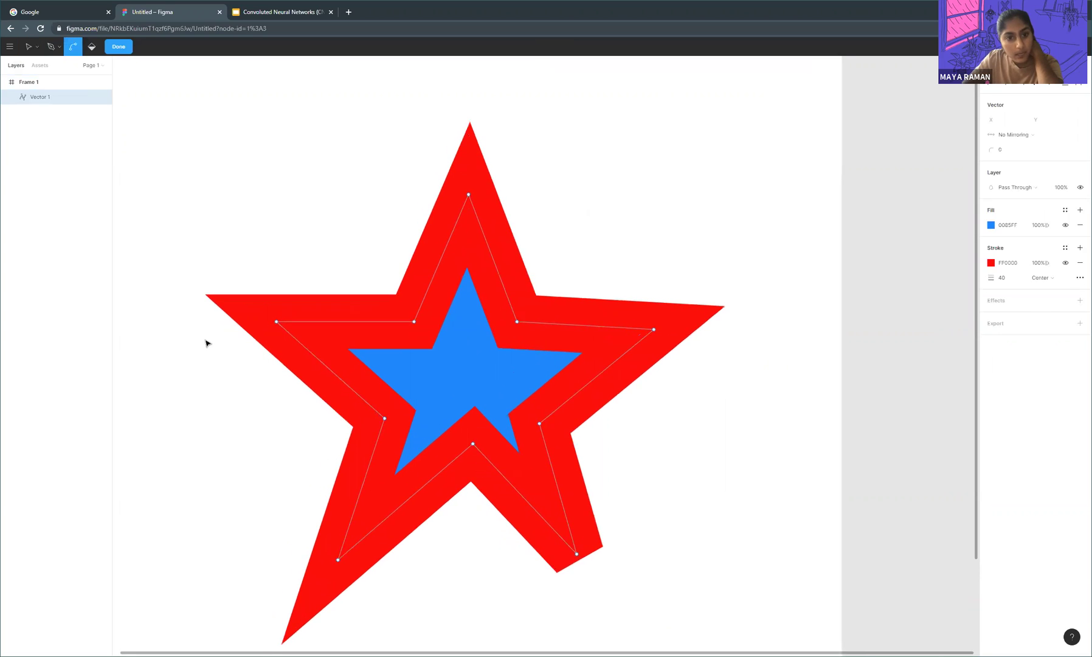
{"action": "scroll", "coordinate": [208, 343], "scroll_direction": "up", "scroll_amount": 1}
{"action": "scroll", "coordinate": [426, 323], "scroll_direction": "up", "scroll_amount": 3}
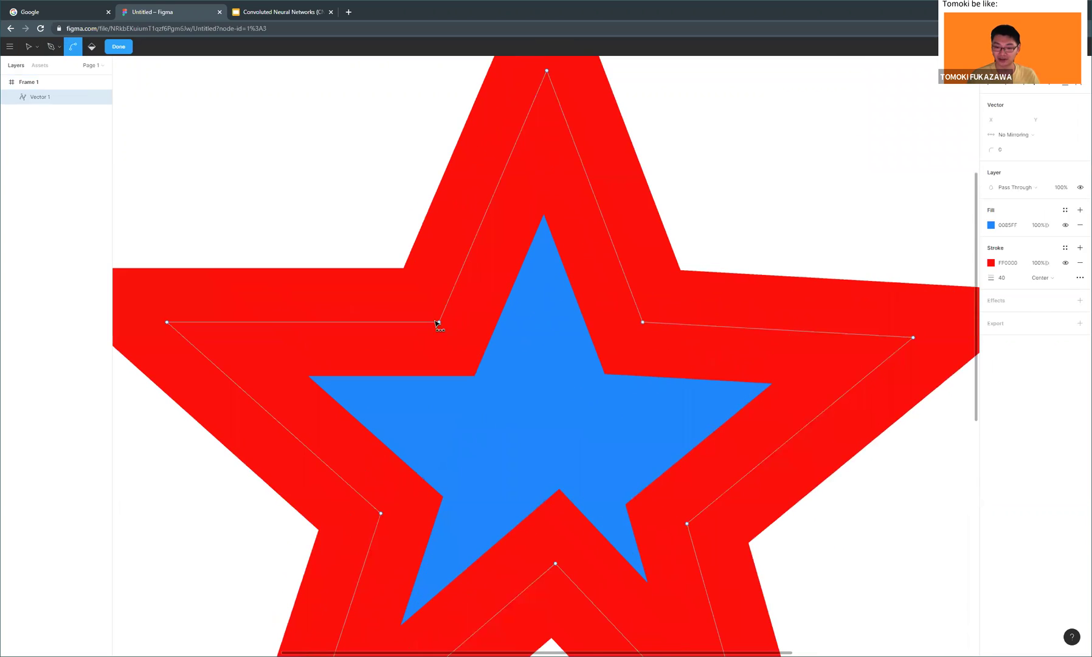
{"action": "scroll", "coordinate": [436, 324], "scroll_direction": "up", "scroll_amount": 1}
{"action": "scroll", "coordinate": [444, 313], "scroll_direction": "up", "scroll_amount": 2}
{"action": "left_click_drag", "start_coordinate": [419, 304], "coordinate": [504, 368]}
{"action": "key", "text": "ctrl+z"}
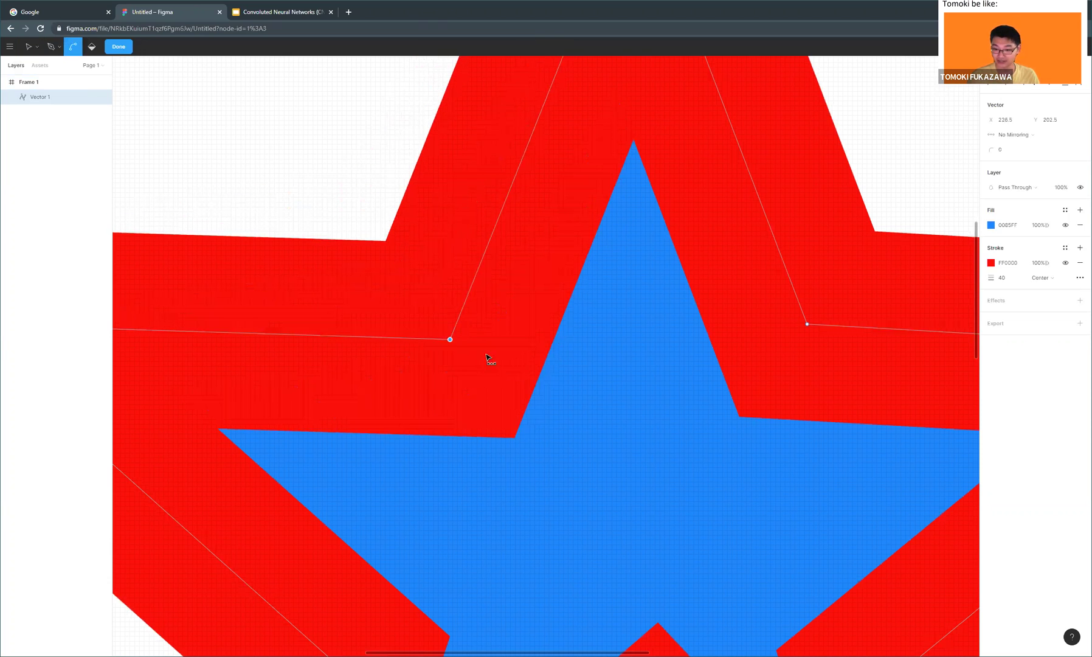
- Level the star's upper-left inner corner point with its left tip and move the top point to X 264.5, Y 101
{"action": "scroll", "coordinate": [564, 239], "scroll_direction": "down", "scroll_amount": 5}
{"action": "mouse_move", "coordinate": [526, 207]}
{"action": "left_mouse_down"}
{"action": "mouse_move", "coordinate": [526, 178]}
{"action": "mouse_move", "coordinate": [550, 179]}
{"action": "mouse_move", "coordinate": [546, 208]}
{"action": "left_mouse_up"}
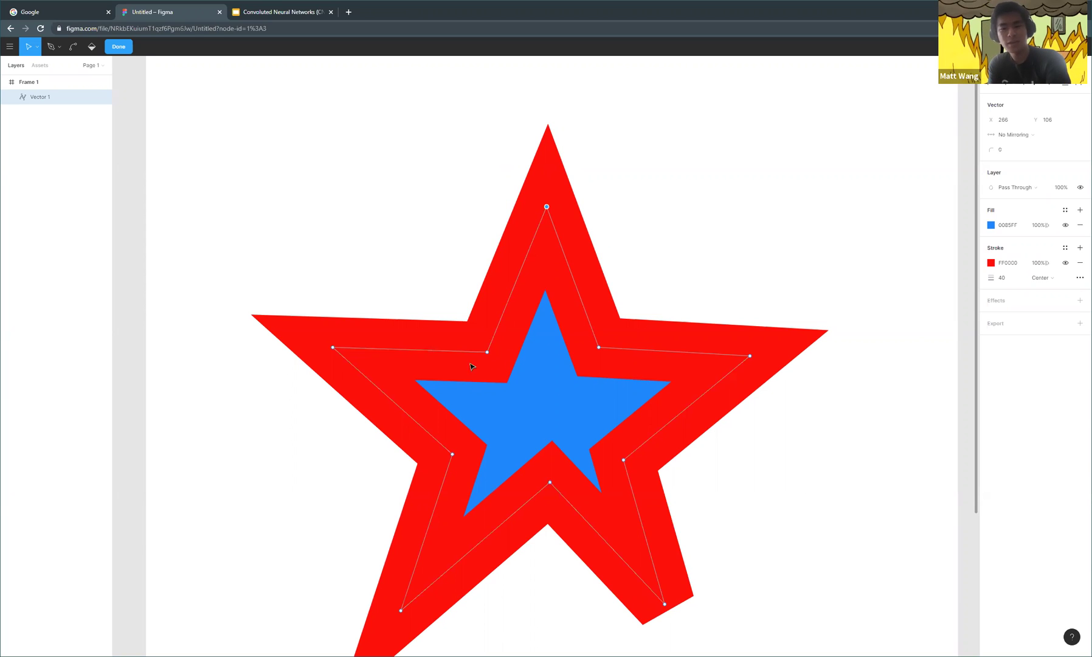
{"action": "mouse_move", "coordinate": [486, 353]}
{"action": "left_mouse_down"}
{"action": "mouse_move", "coordinate": [480, 336]}
{"action": "mouse_move", "coordinate": [484, 347]}
{"action": "left_mouse_up"}
{"action": "left_click_drag", "start_coordinate": [547, 208], "coordinate": [544, 199]}
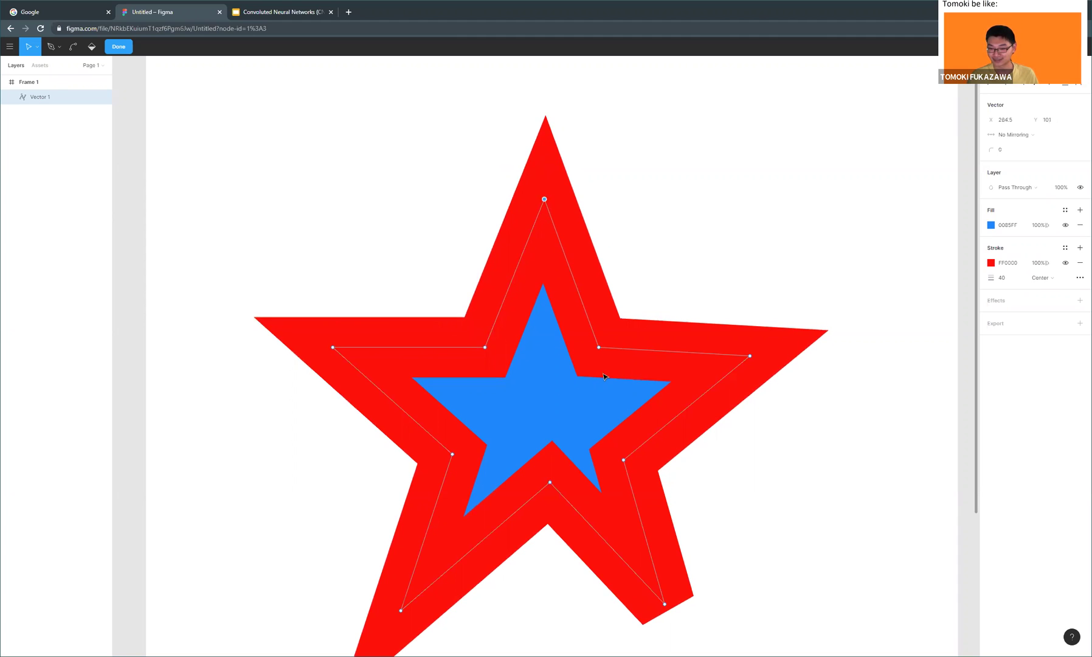
- Shift the segment right of the top point slightly left and raise the right tip level with the upper inner corners
{"action": "left_click_drag", "start_coordinate": [572, 273], "coordinate": [568, 273]}
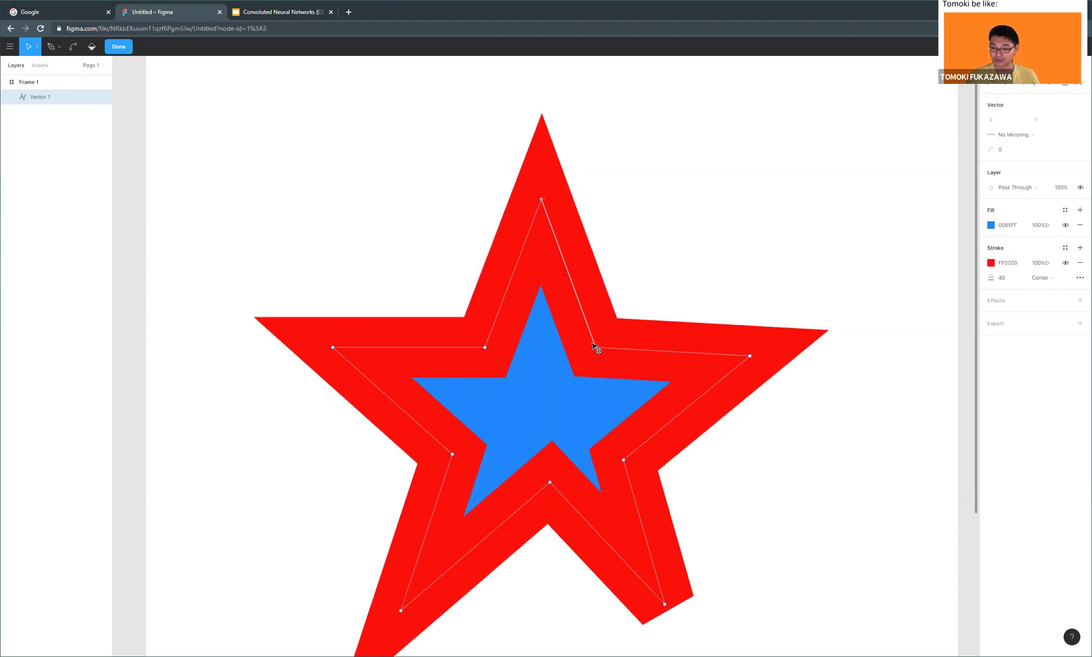
{"action": "left_click_drag", "start_coordinate": [749, 357], "coordinate": [753, 348]}
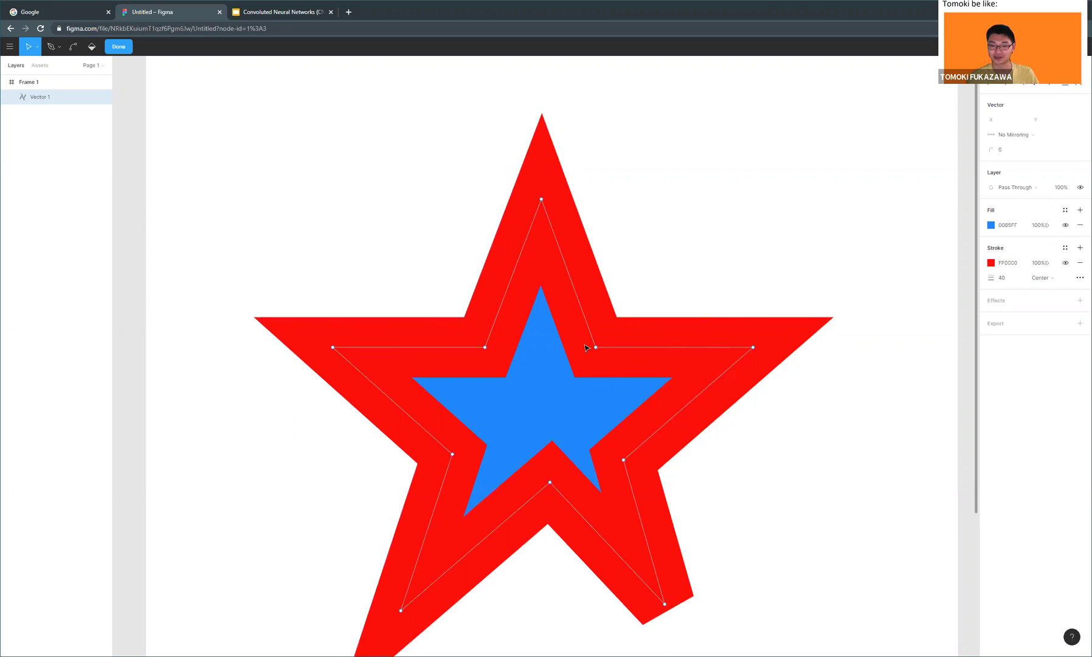
- Draw a straight Pen segment joining the star's upper-left and upper-right inner corner points
{"action": "scroll", "coordinate": [394, 233], "scroll_direction": "up", "scroll_amount": 5, "text": "ctrl"}
{"action": "scroll", "coordinate": [394, 233], "scroll_direction": "up", "scroll_amount": 1, "text": "ctrl"}
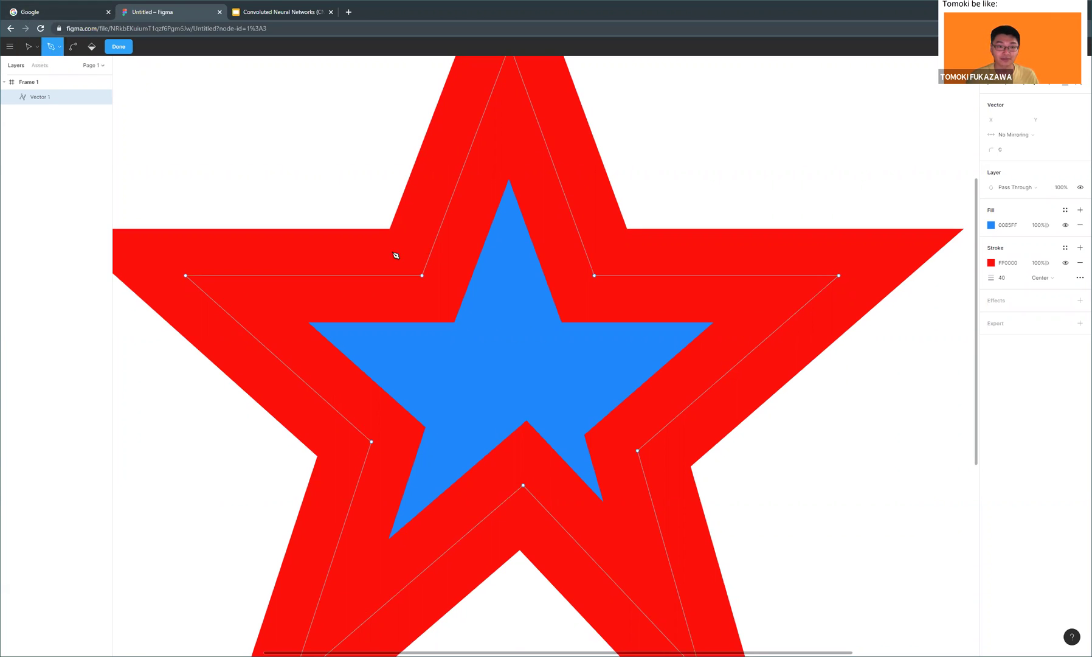
{"action": "scroll", "coordinate": [579, 348], "scroll_direction": "down", "scroll_amount": 1, "text": "ctrl"}
{"action": "scroll", "coordinate": [578, 348], "scroll_direction": "down", "scroll_amount": 5, "text": "ctrl"}
{"action": "scroll", "coordinate": [583, 248], "scroll_direction": "up", "scroll_amount": 5, "text": "ctrl"}
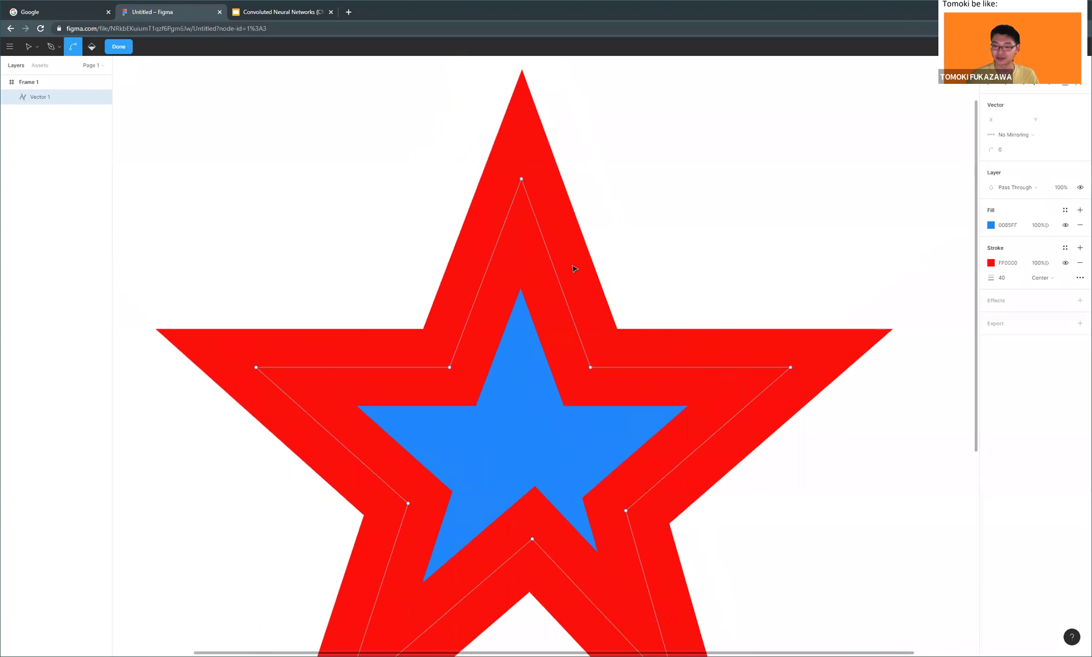
{"action": "key", "text": "p"}
{"action": "left_click", "coordinate": [450, 367]}
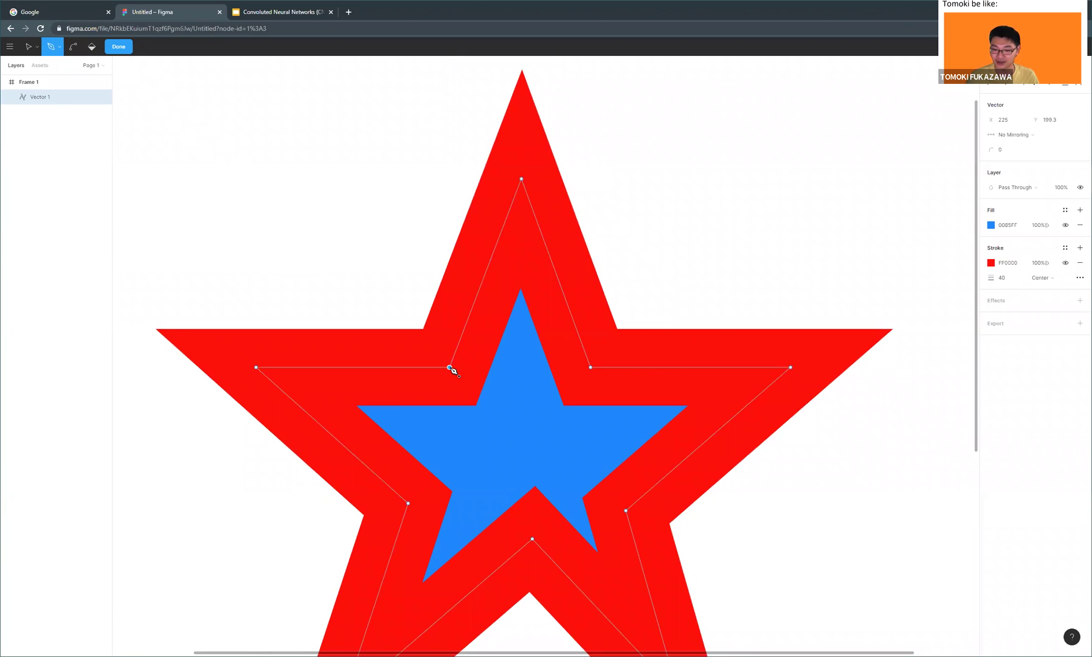
{"action": "left_click", "coordinate": [590, 367]}
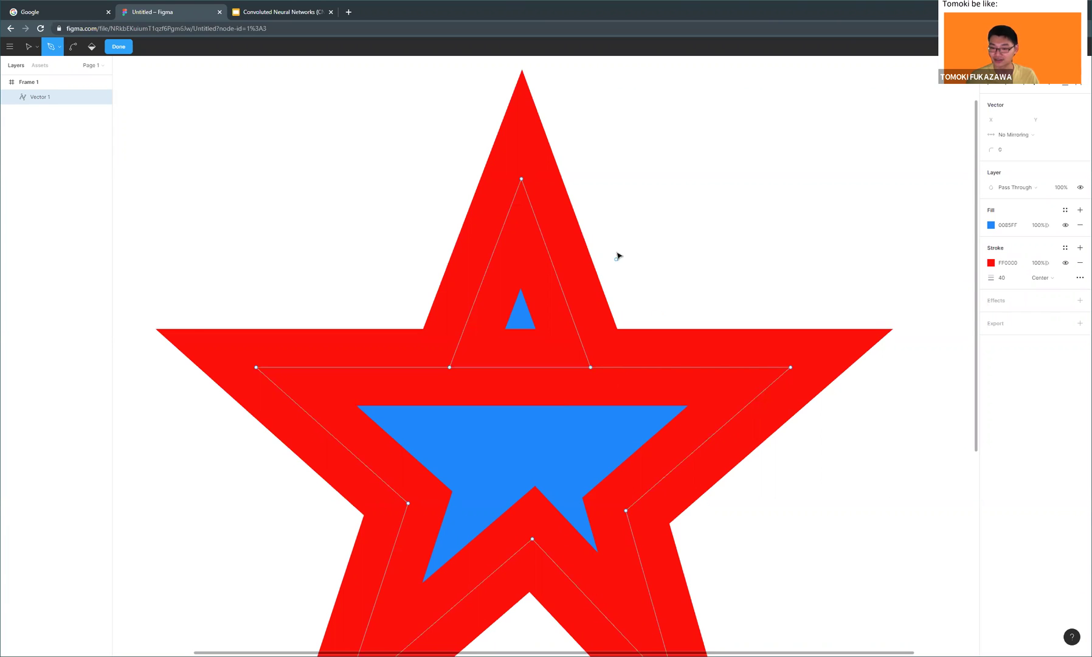
- Examine how the new horizontal segment divides the star's outline and fill, both up close and across the whole shape
{"action": "scroll", "coordinate": [647, 287], "scroll_direction": "down", "scroll_amount": 3, "text": "ctrl"}
{"action": "scroll", "coordinate": [582, 344], "scroll_direction": "up", "scroll_amount": 3}
{"action": "scroll", "coordinate": [558, 309], "scroll_direction": "down", "scroll_amount": 2}
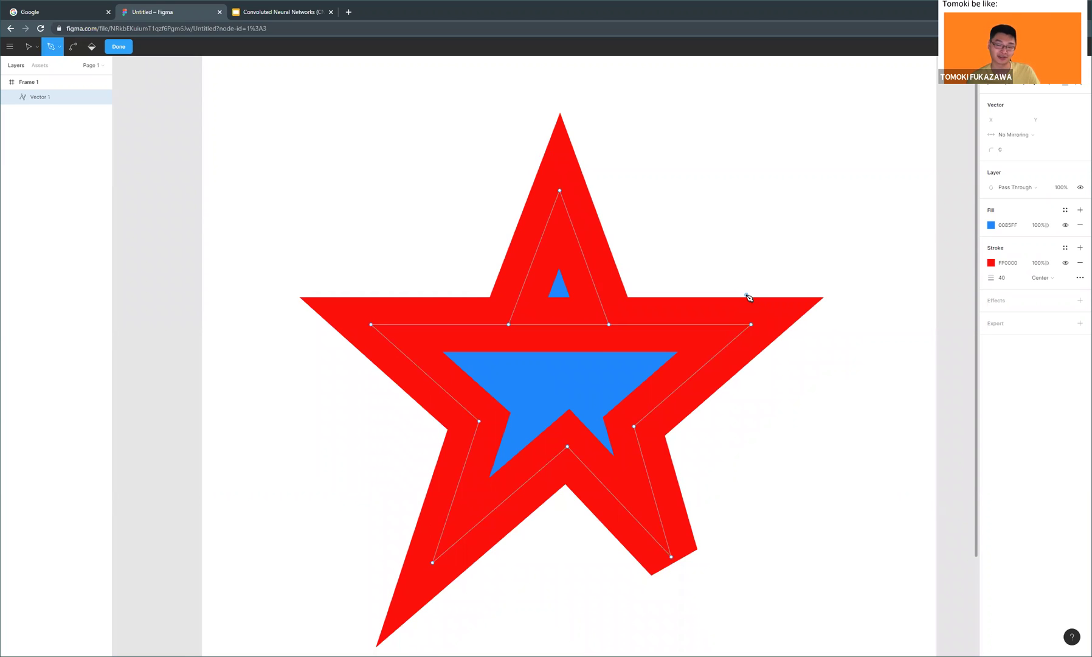
{"action": "scroll", "coordinate": [594, 338], "scroll_direction": "down", "scroll_amount": 3}
{"action": "scroll", "coordinate": [491, 347], "scroll_direction": "up", "scroll_amount": 3}
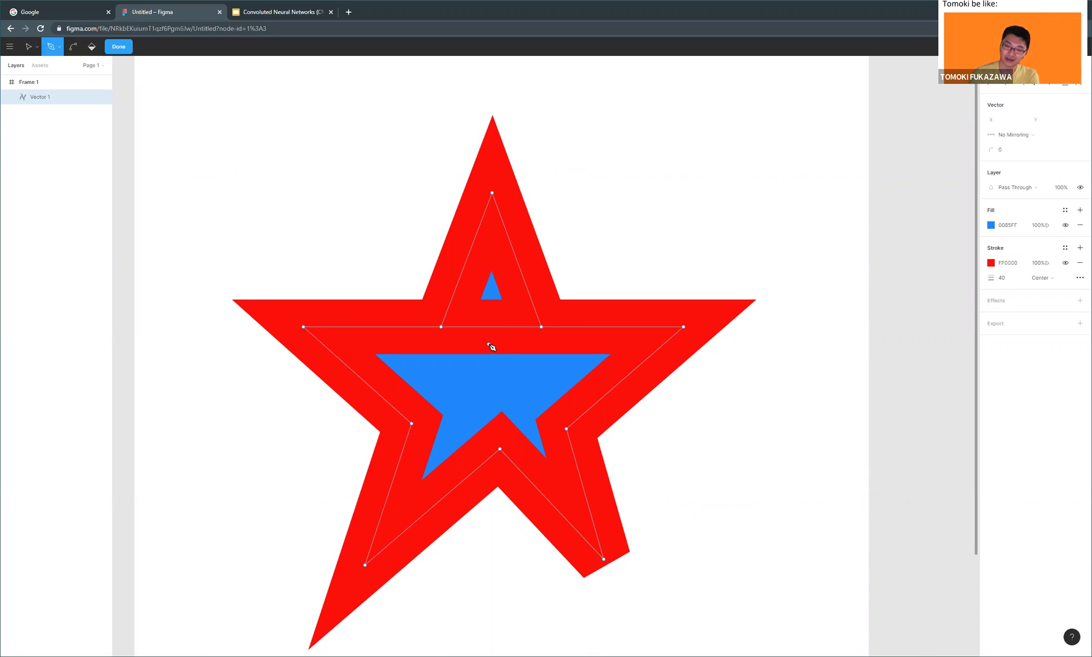
{"action": "scroll", "coordinate": [466, 366], "scroll_direction": "up", "scroll_amount": 2}
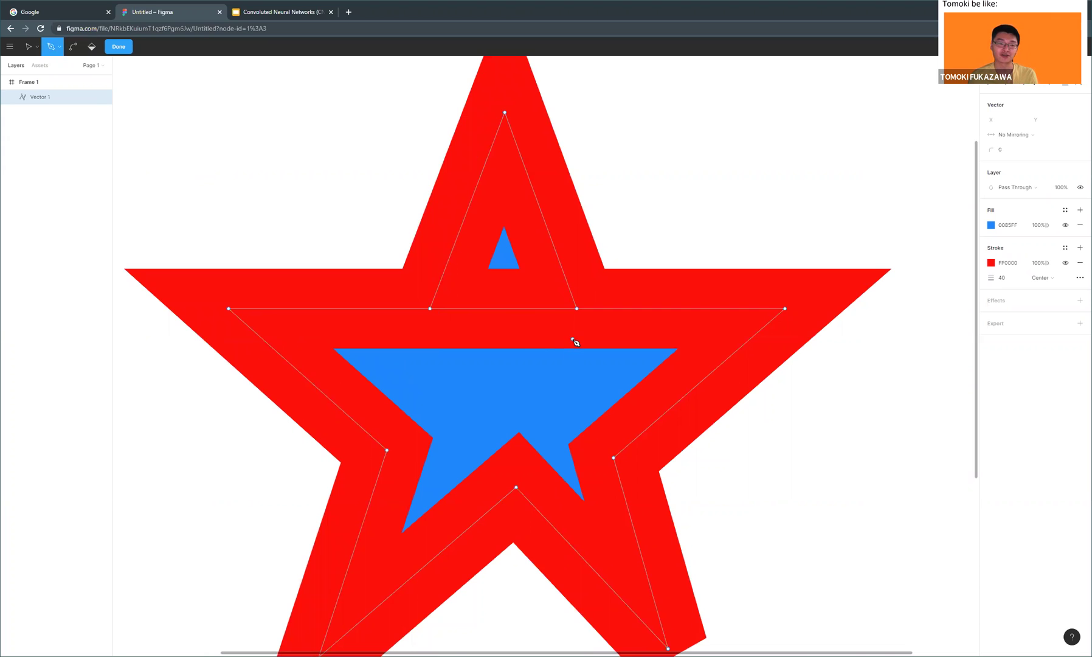
{"action": "scroll", "coordinate": [547, 368], "scroll_direction": "down", "scroll_amount": 2}
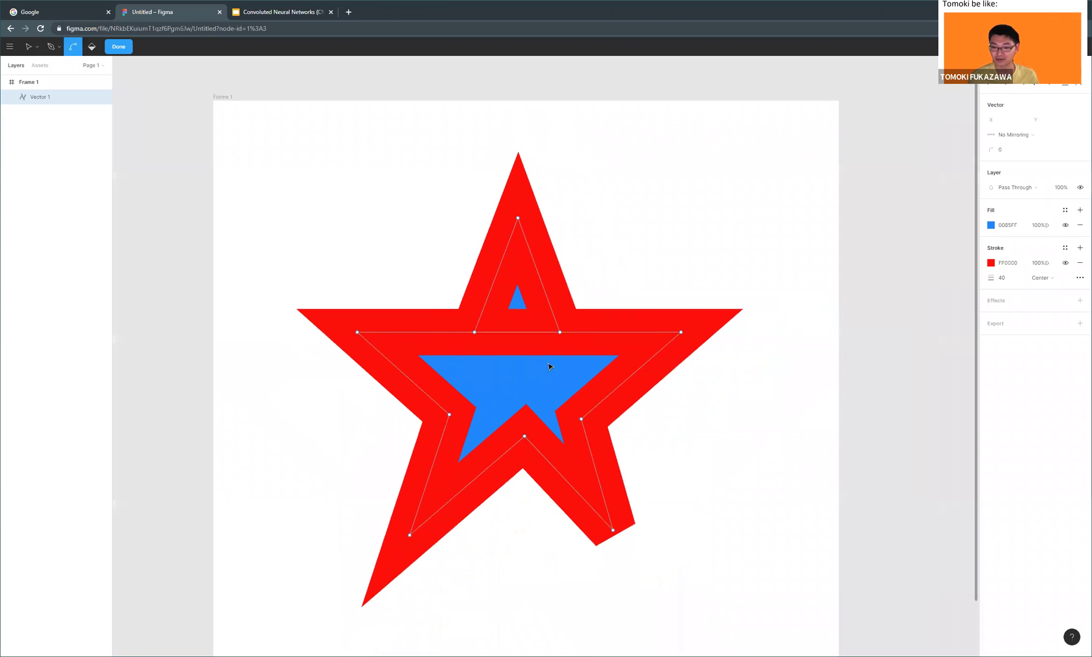
{"action": "scroll", "coordinate": [467, 192], "scroll_direction": "up", "scroll_amount": 2}
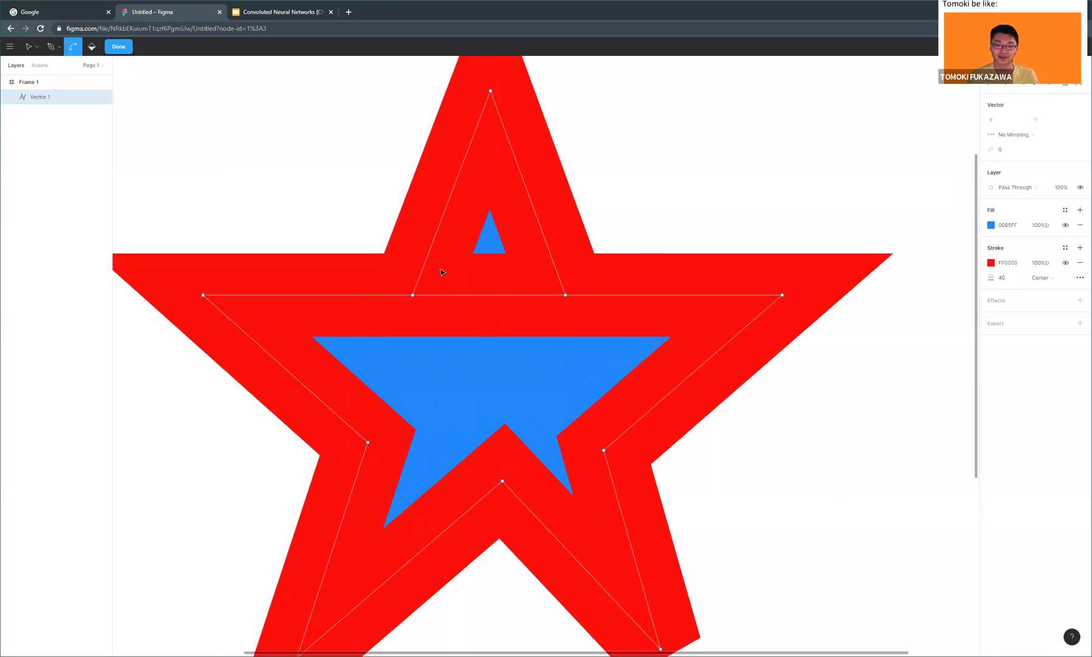
{"action": "scroll", "coordinate": [460, 259], "scroll_direction": "up", "scroll_amount": 2}
{"action": "scroll", "coordinate": [394, 327], "scroll_direction": "up", "scroll_amount": 2}
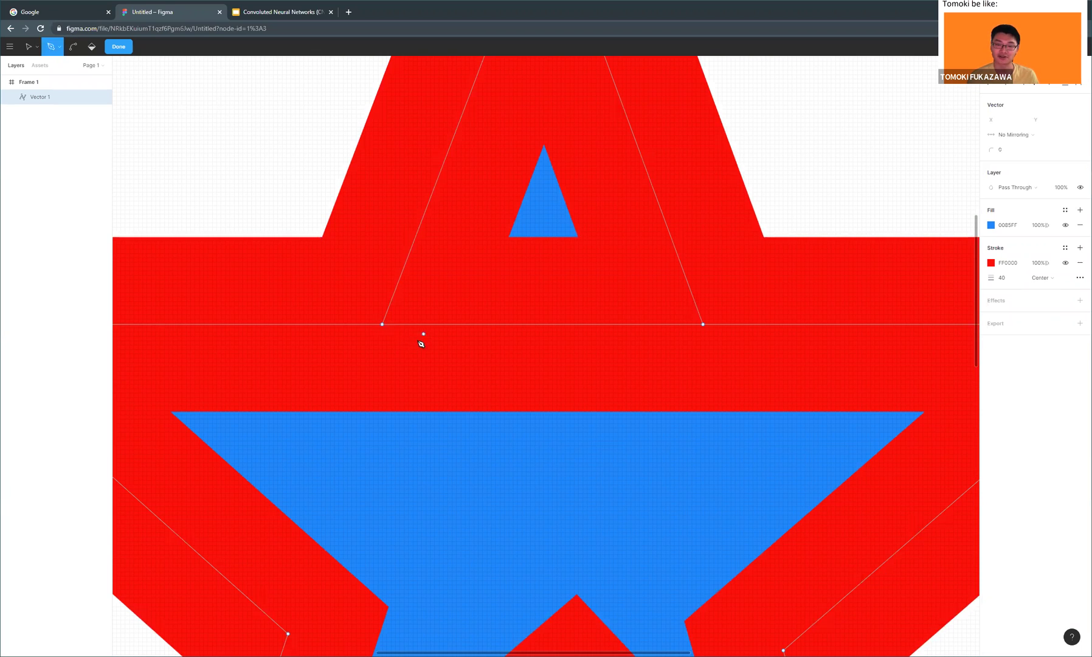
{"action": "key", "text": "ctrl"}
{"action": "scroll", "coordinate": [459, 287], "scroll_direction": "down", "scroll_amount": 3}
{"action": "scroll", "coordinate": [383, 206], "scroll_direction": "up", "scroll_amount": 3}
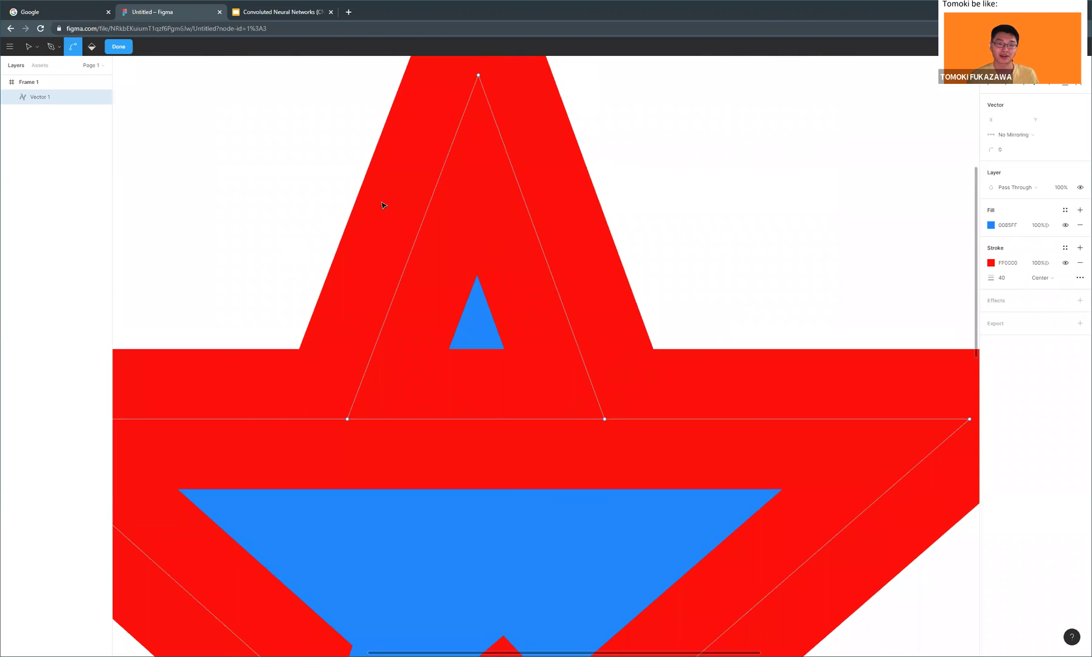
{"action": "scroll", "coordinate": [579, 287], "scroll_direction": "down", "scroll_amount": 2}
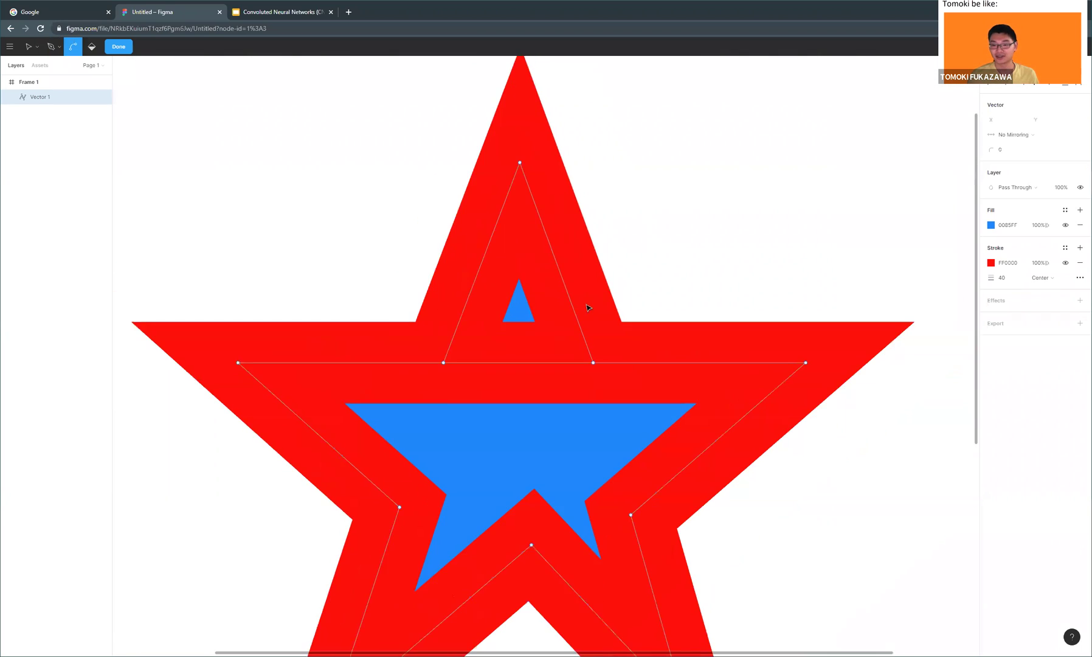